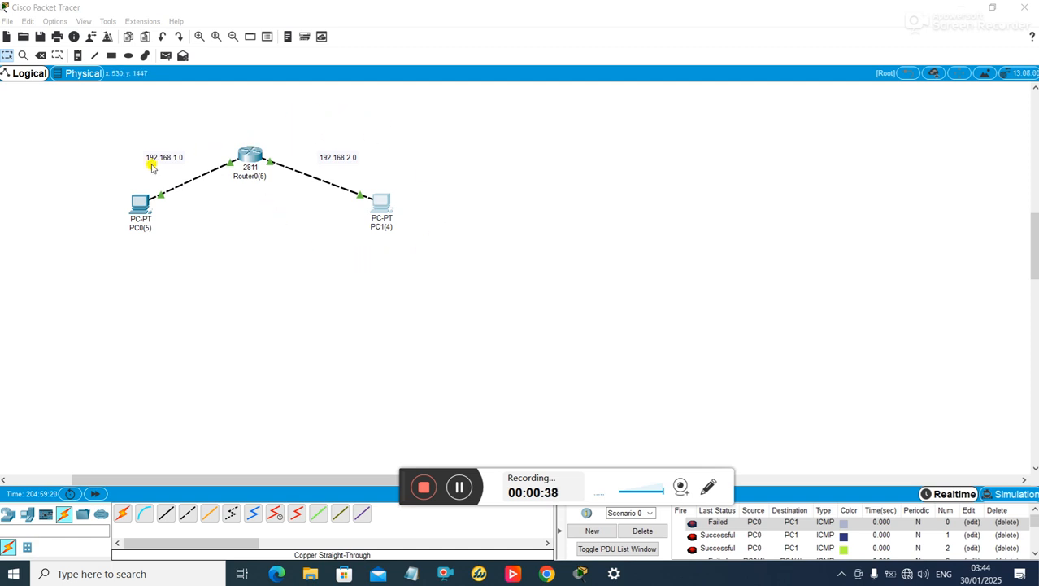
- Add the notes 'network a' above the left subnet and 'network b' above the right subnet
left_click(77, 55)
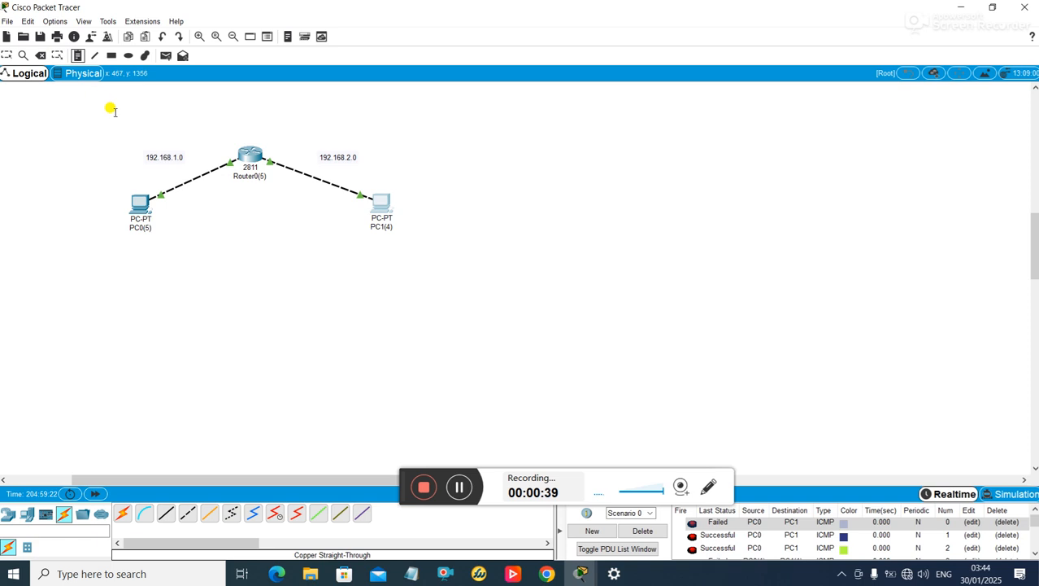
left_click(127, 129)
type("network")
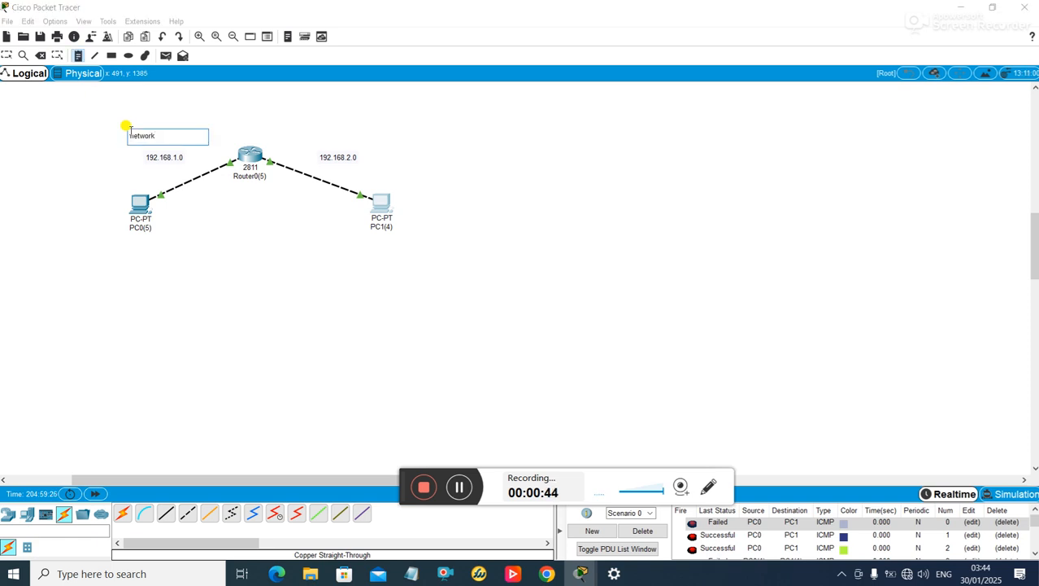
type(" a")
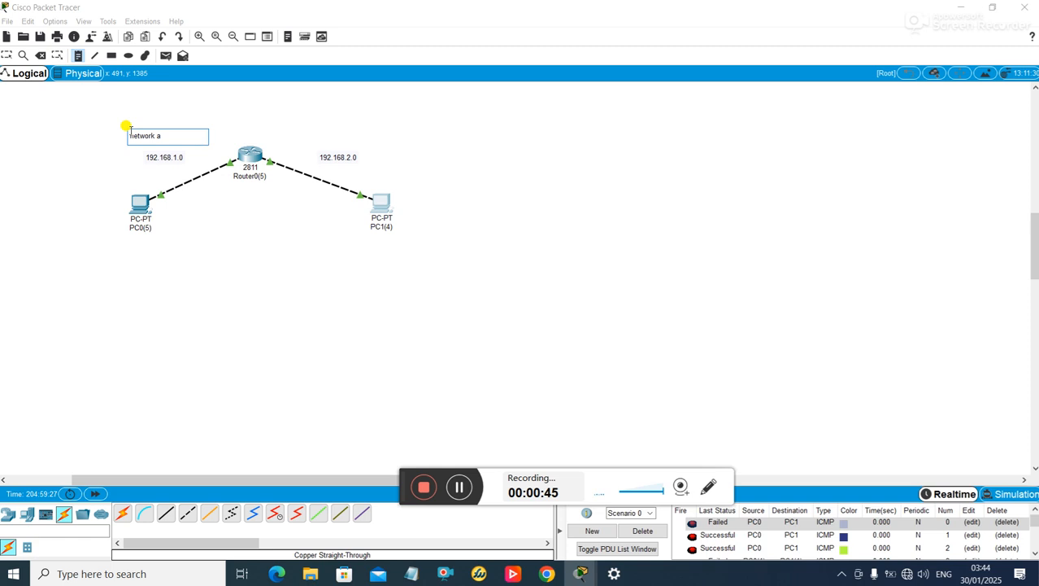
left_click(352, 134)
type("network b")
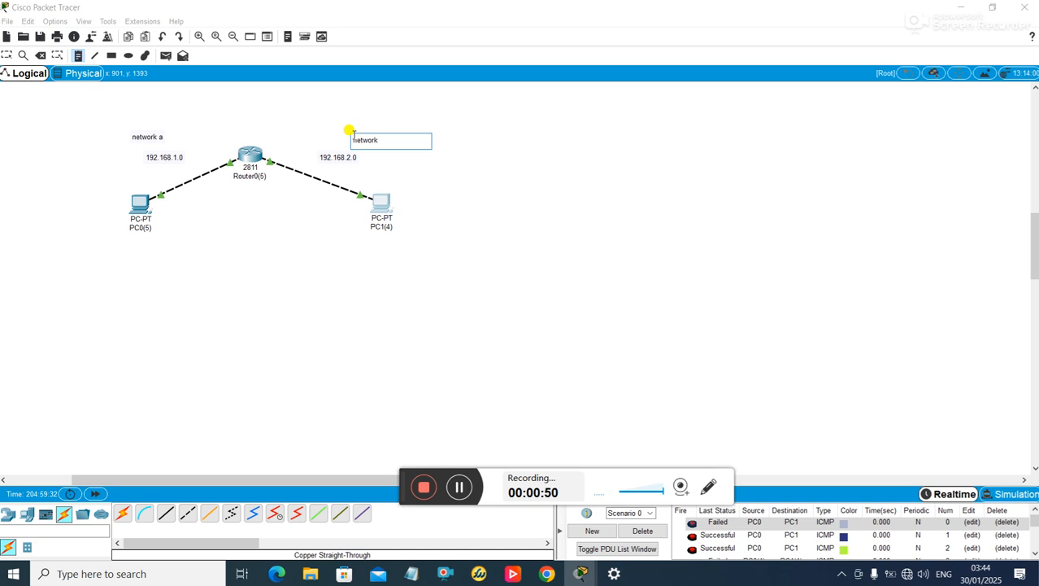
left_click(445, 190)
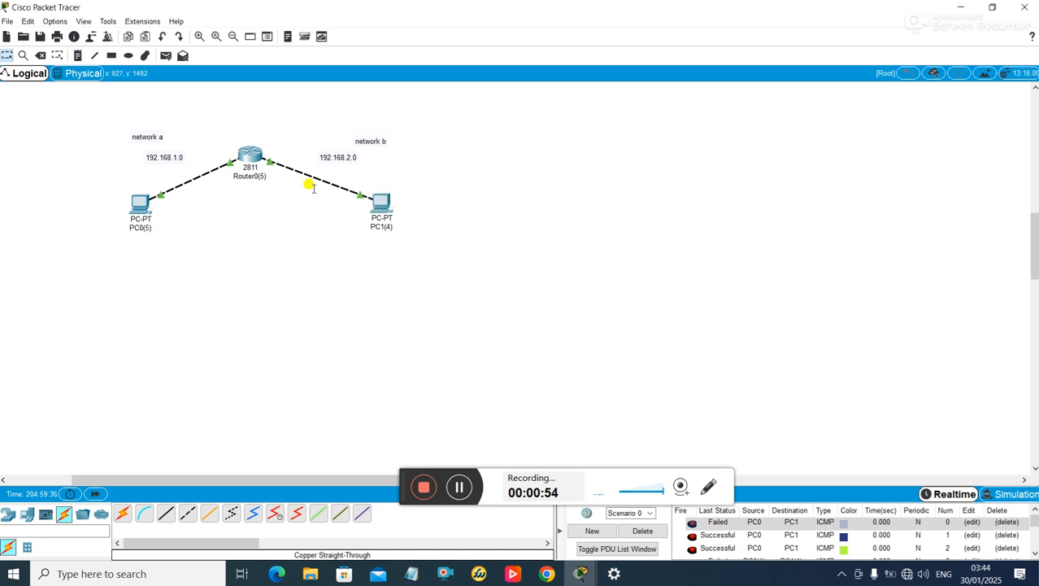
left_click(78, 56)
- Send a simple test PDU from PC0 to PC1 and check the PDU list
left_click(138, 204)
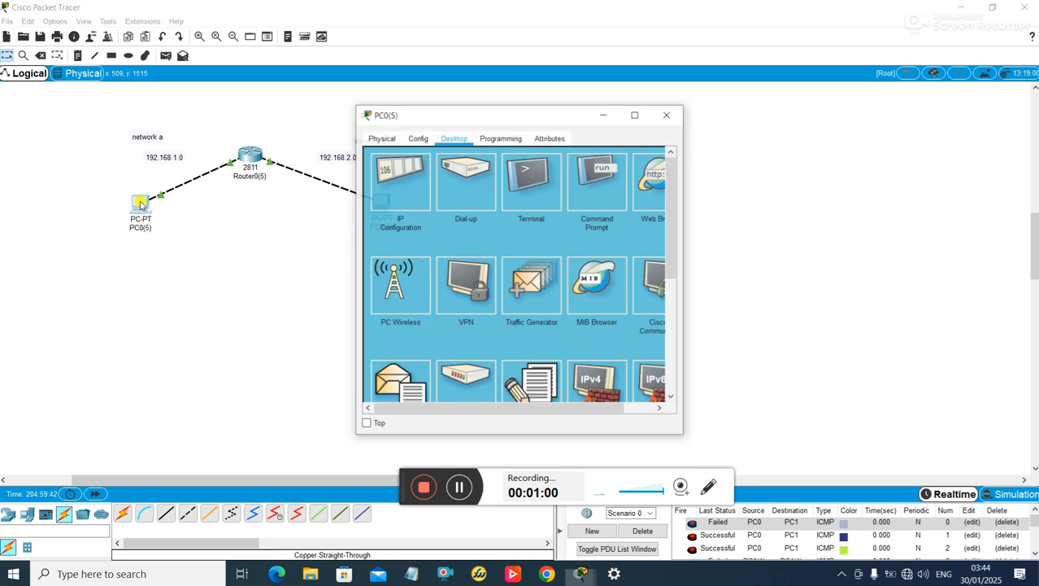
left_click(668, 114)
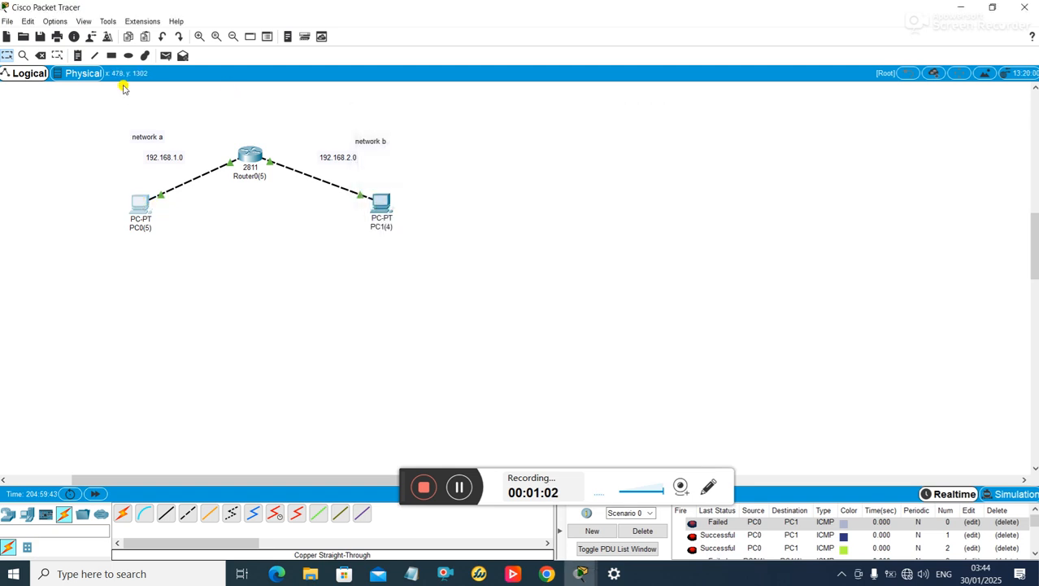
left_click(166, 55)
left_click(138, 204)
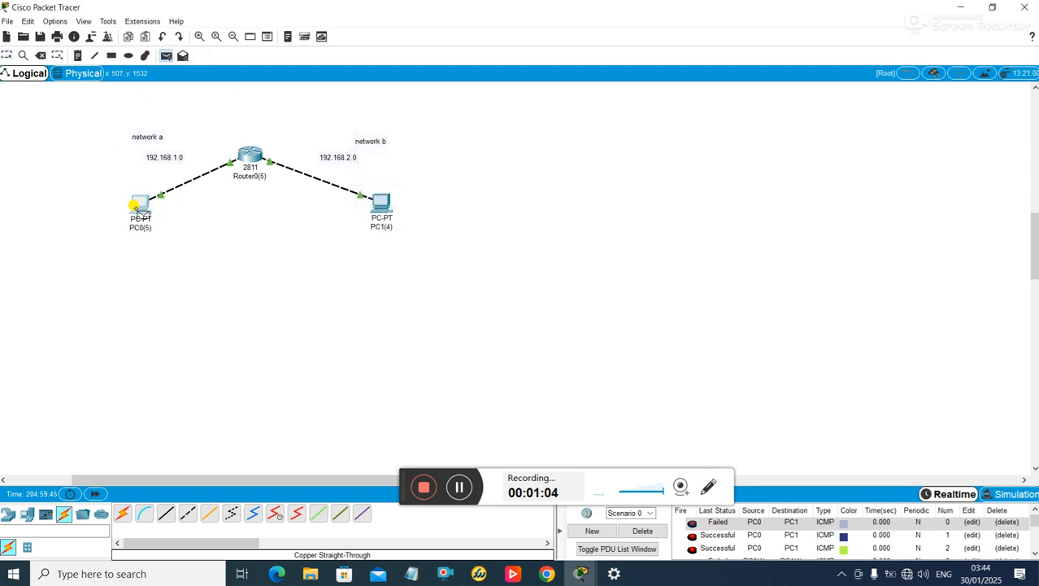
left_click(380, 203)
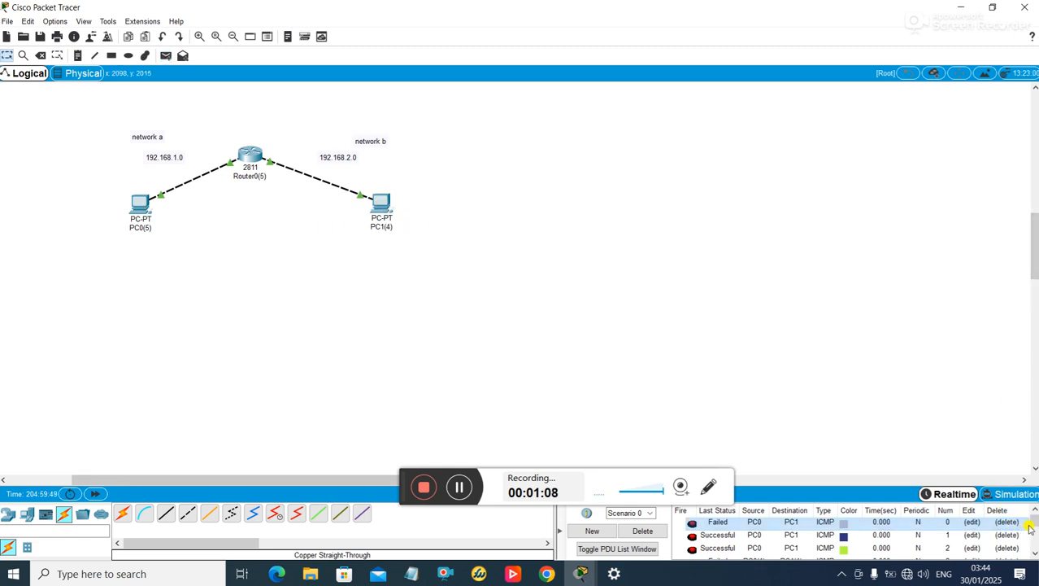
left_click_drag(1034, 521, 1033, 558)
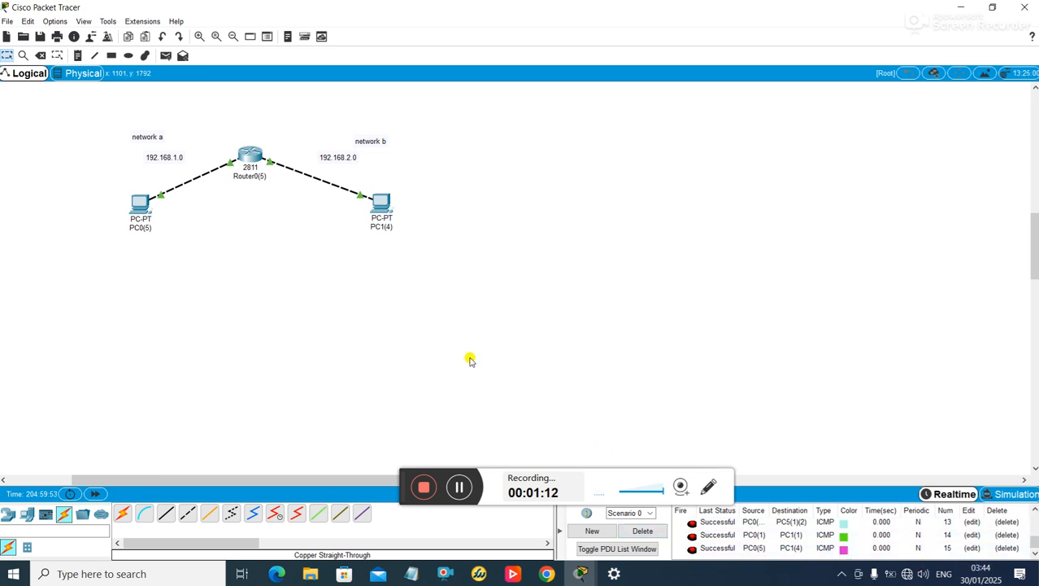
- Reopen and close PC0's window, then inspect PC0's and PC1's addressing (PC1 192.168.2.1/24)
left_click(140, 213)
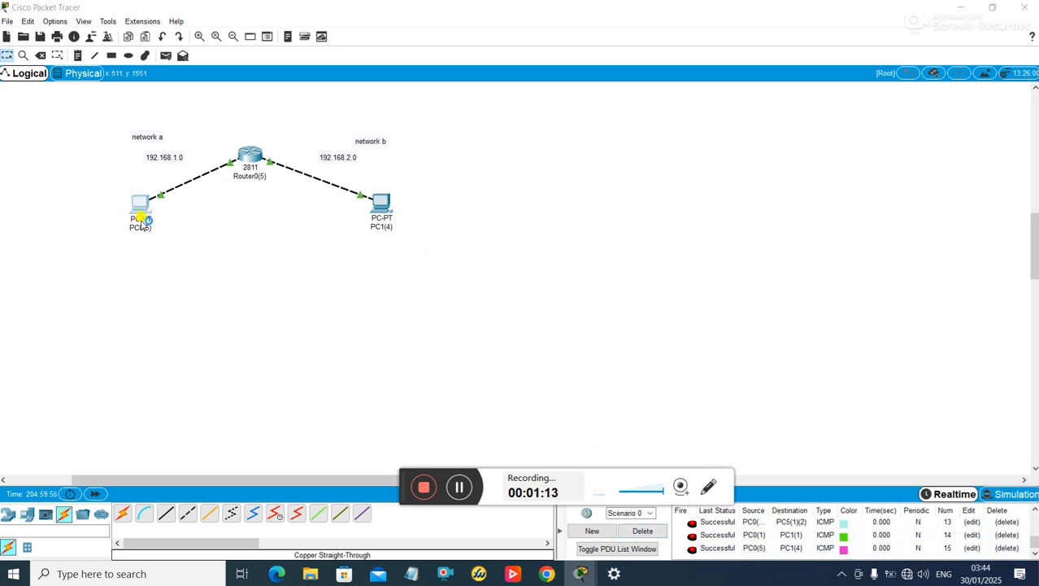
left_click_drag(527, 121, 662, 147)
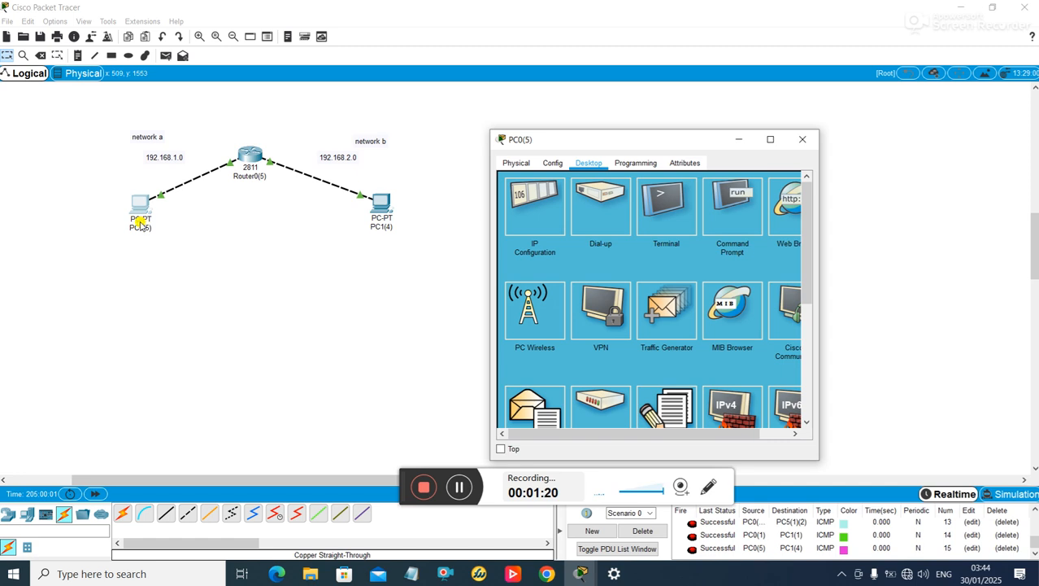
left_click(802, 139)
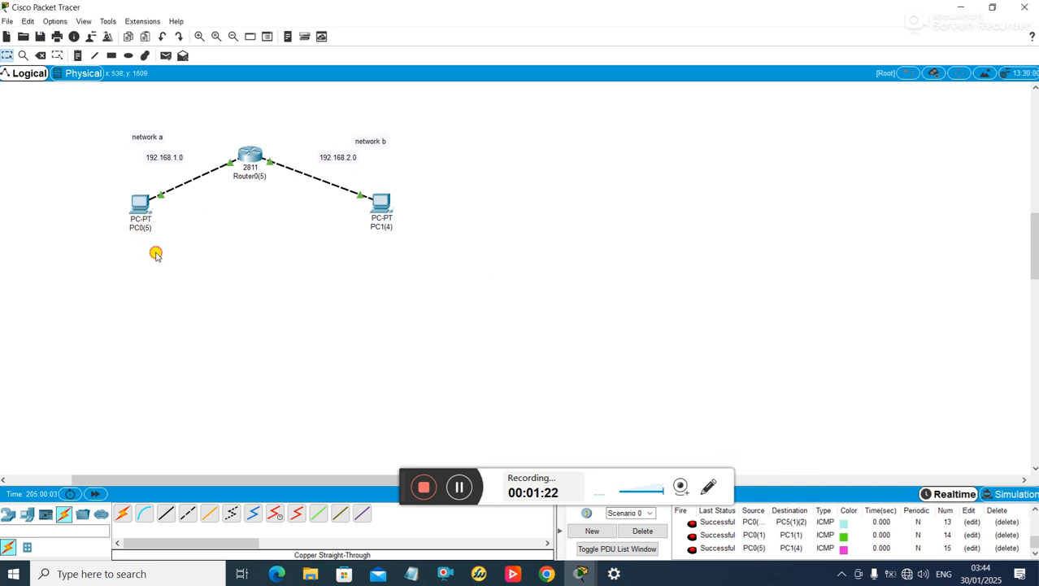
mouse_move(141, 218)
mouse_move(380, 211)
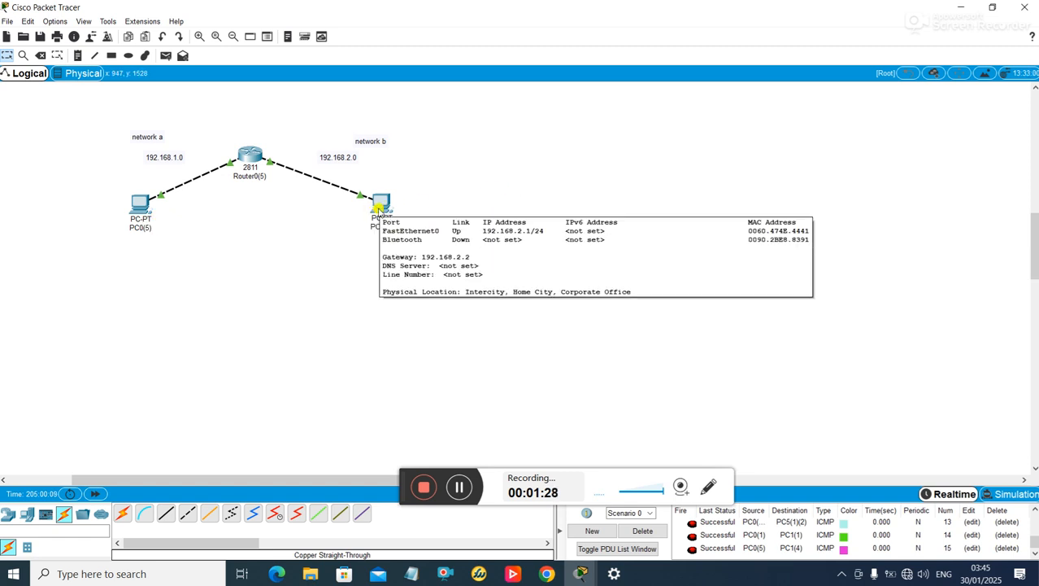
- Ping 192.168.2.1 from PC0's command prompt and get replies after one initial timeout
left_click(140, 203)
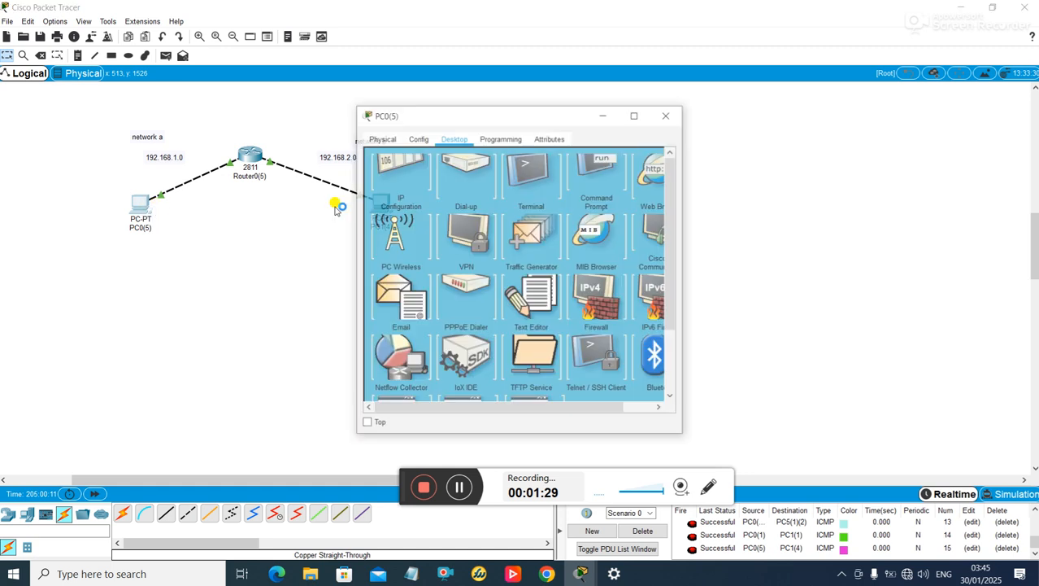
left_click_drag(529, 119, 654, 125)
left_click(717, 231)
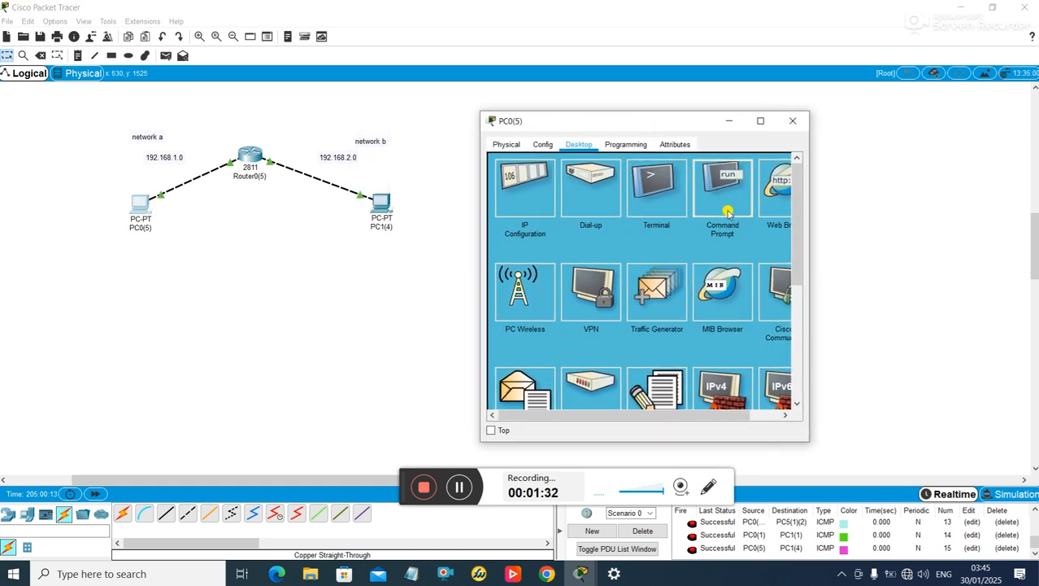
type("ping 18")
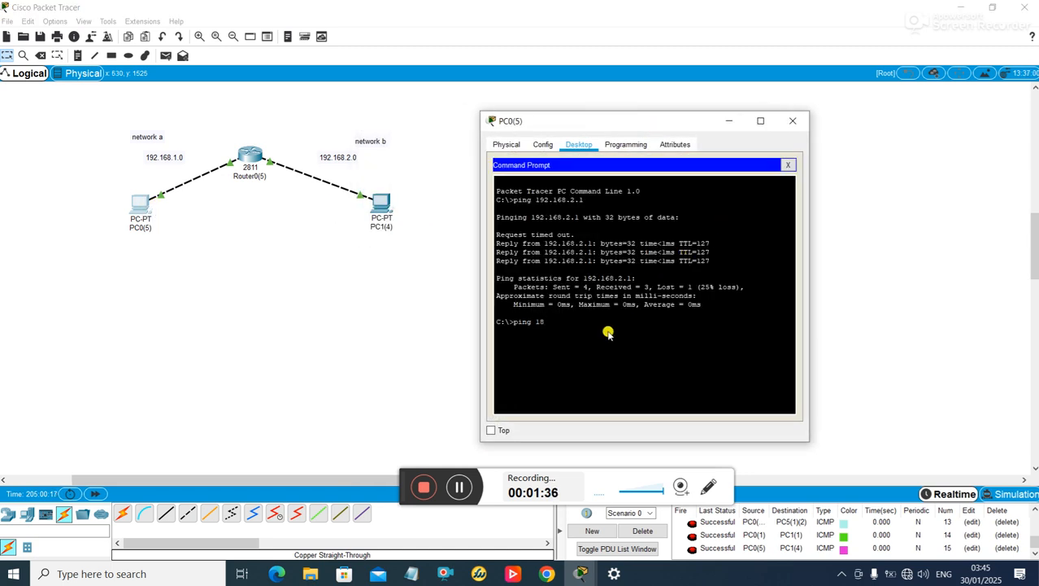
key("BackSpace")
type("92.168.2.1")
key("Return")
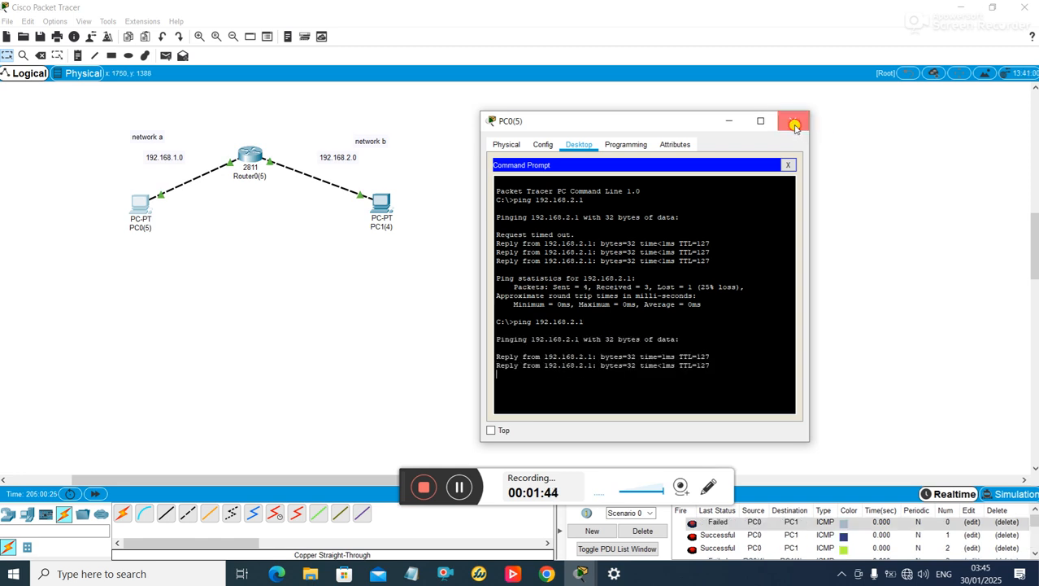
left_click(793, 121)
- Bring up Router0's CLI tab and focus its command line
left_click(249, 156)
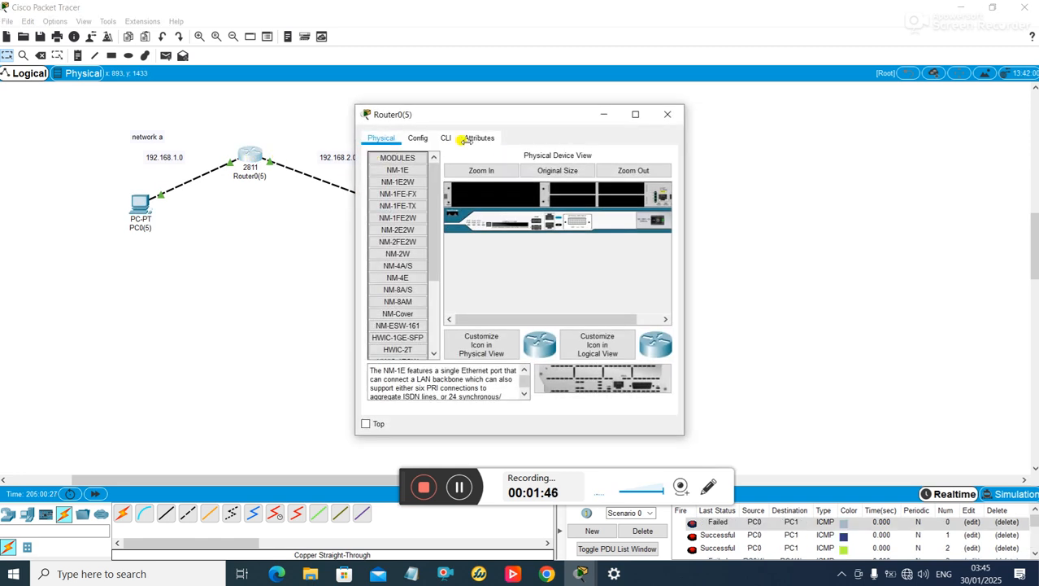
left_click_drag(532, 114, 683, 104)
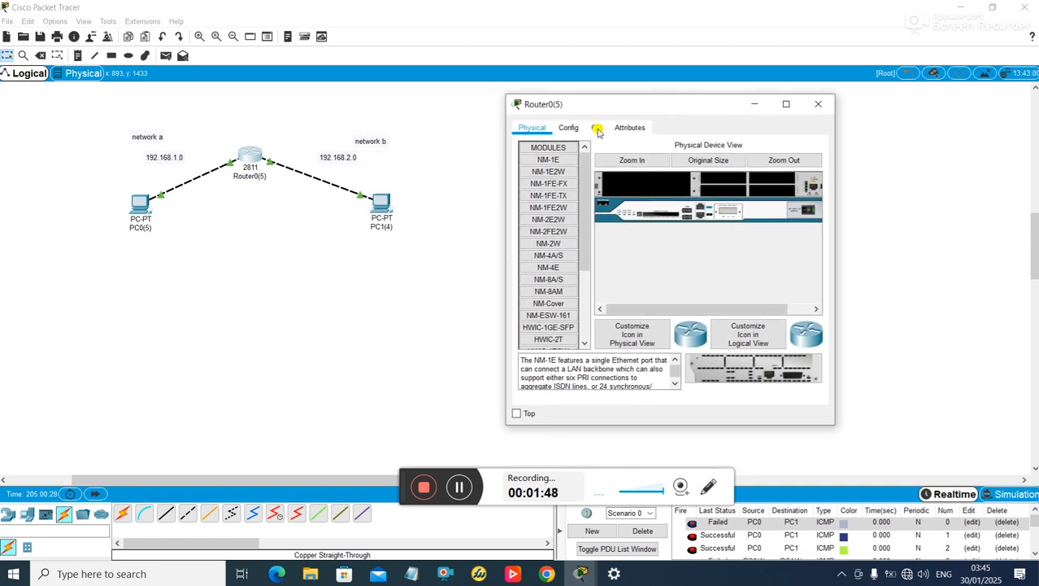
left_click(597, 128)
left_click(625, 233)
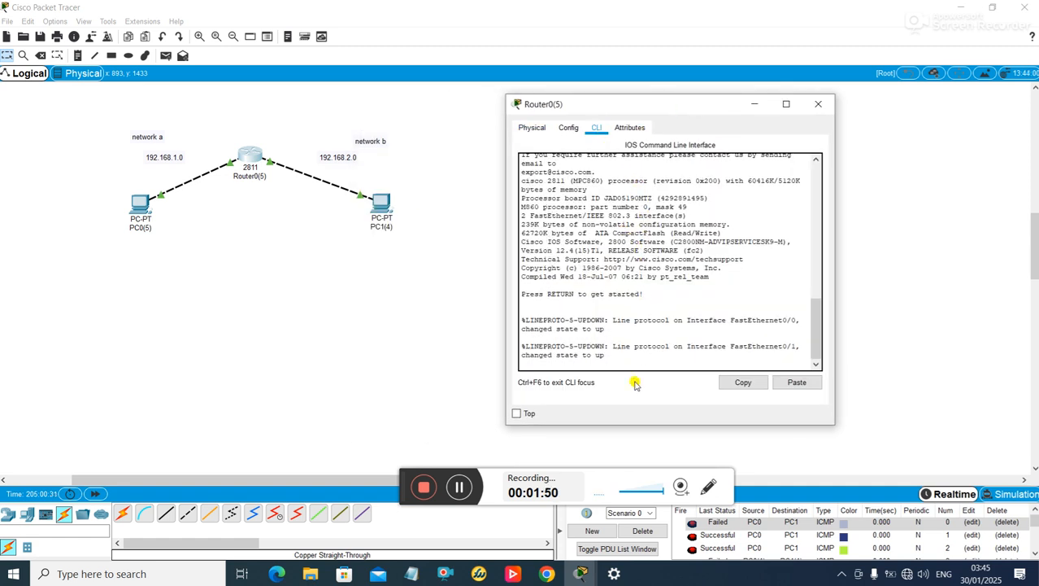
- Enter global configuration mode with en and config t, then set hostname R1
key("Return")
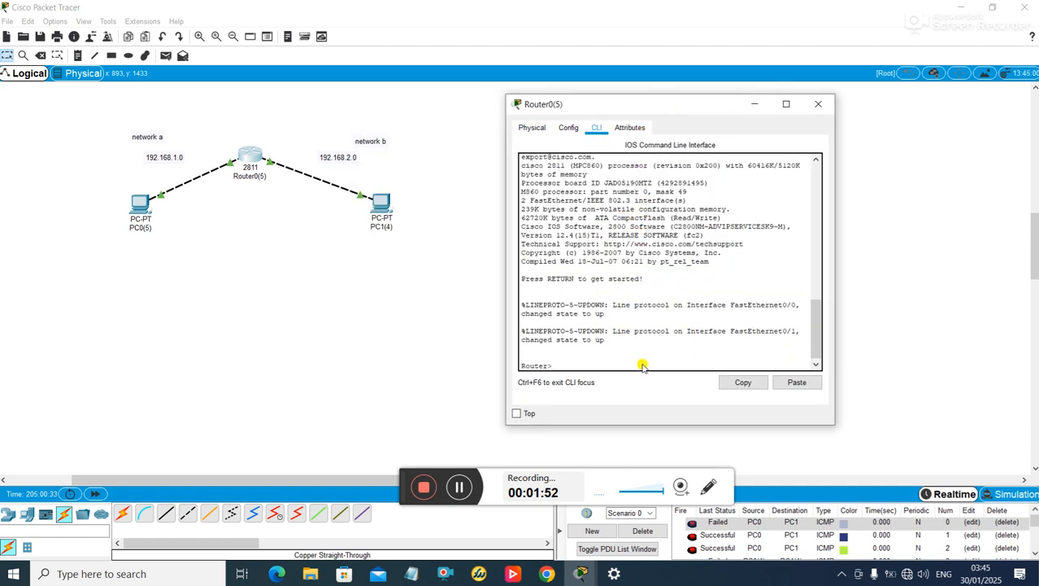
type("en")
key("Return")
type("con")
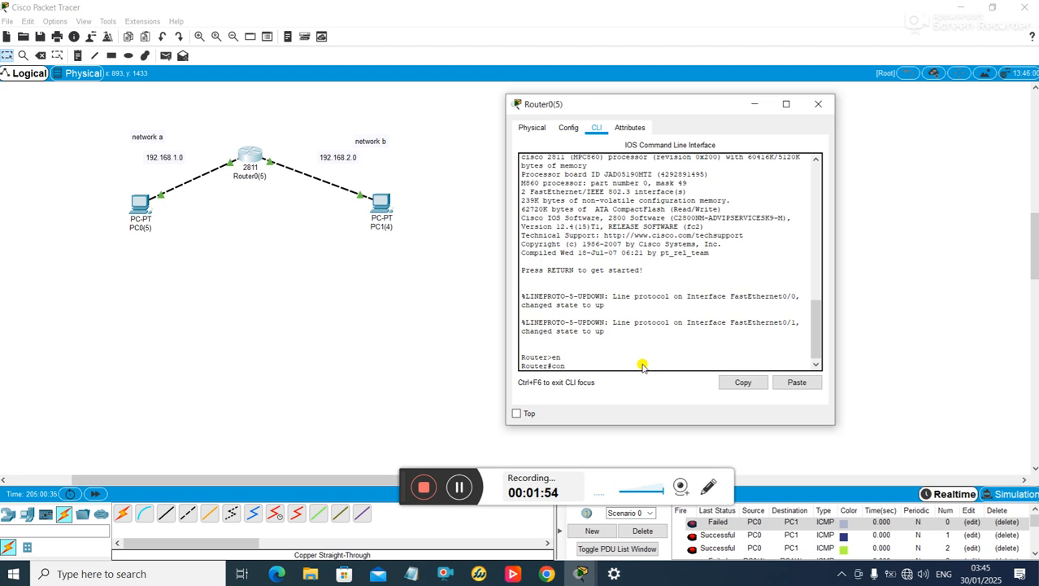
type("fig t")
key("Return")
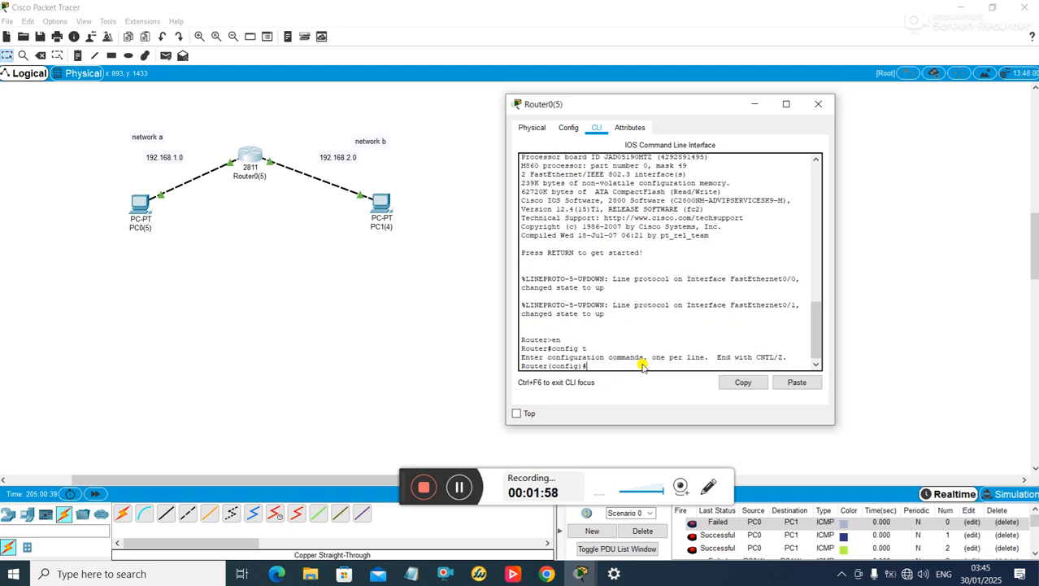
type("hostna")
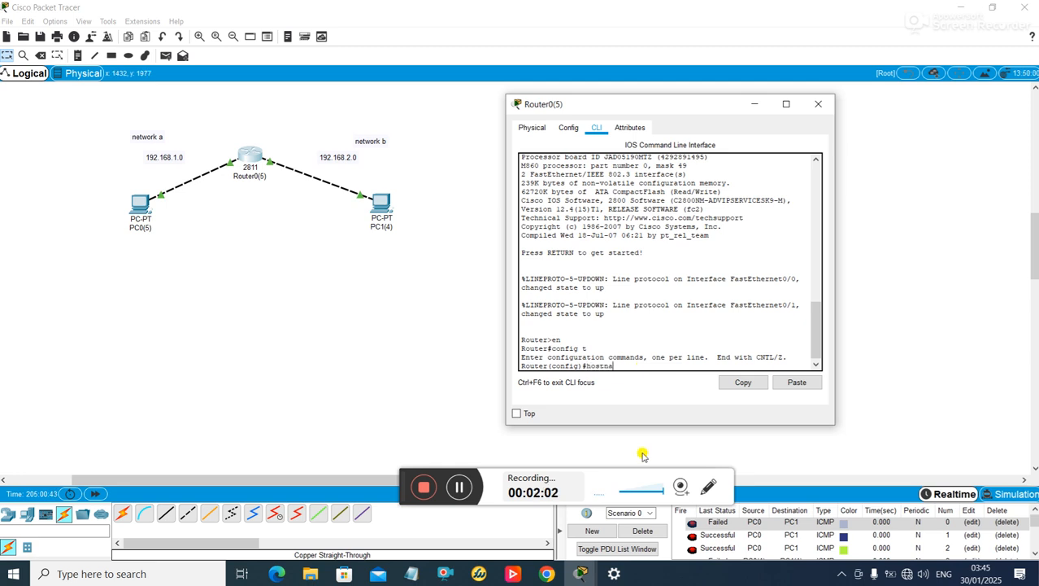
type(",eme R")
type("1")
key("Return")
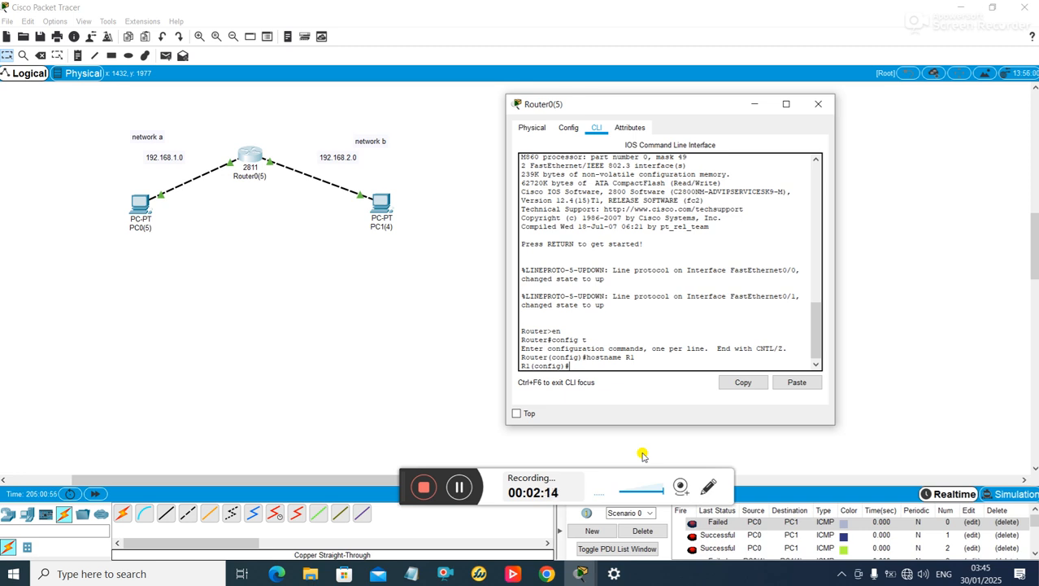
- Set an enable secret password on R1
type("ENABLE SEC")
key("BackSpace")
key("BackSpace")
key("BackSpace")
key("BackSpace")
key("BackSpace")
key("BackSpace")
key("BackSpace")
key("BackSpace")
key("BackSpace")
key("BackSpace")
key("BackSpace")
type("enable secret cisco")
key("Return")
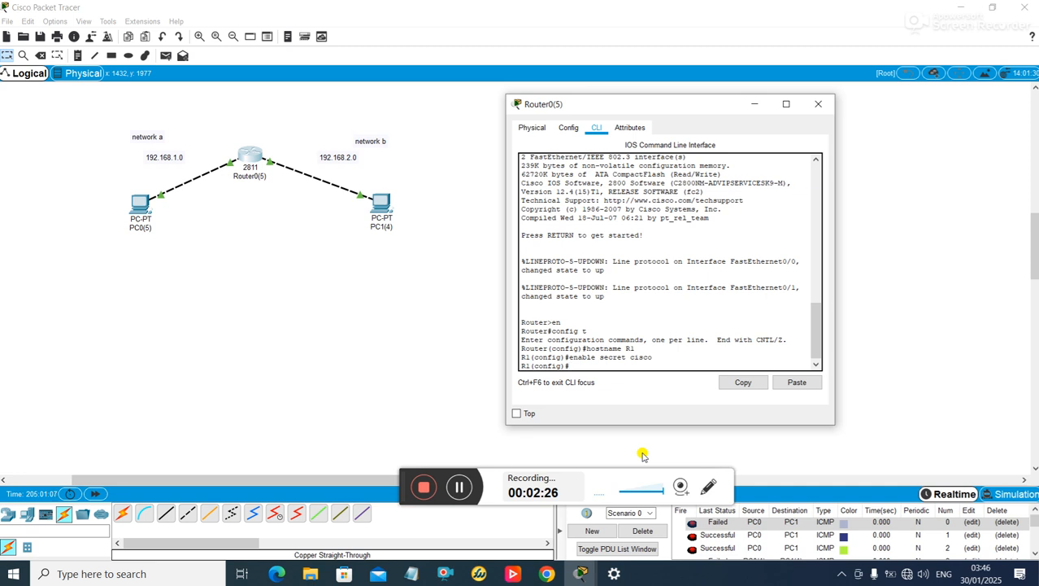
- Enter interface f0/0 configuration and begin the line vty command
type("int f0/0")
key("Return")
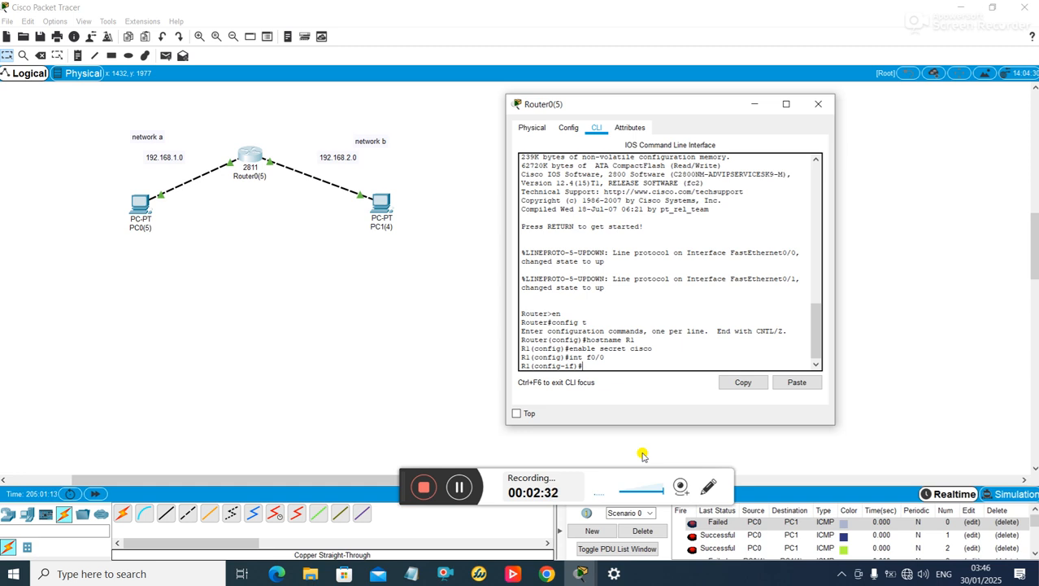
type("line vty 0")
- Require login with a password on vty lines 0–4, then exit line configuration
type("4")
key("Return")
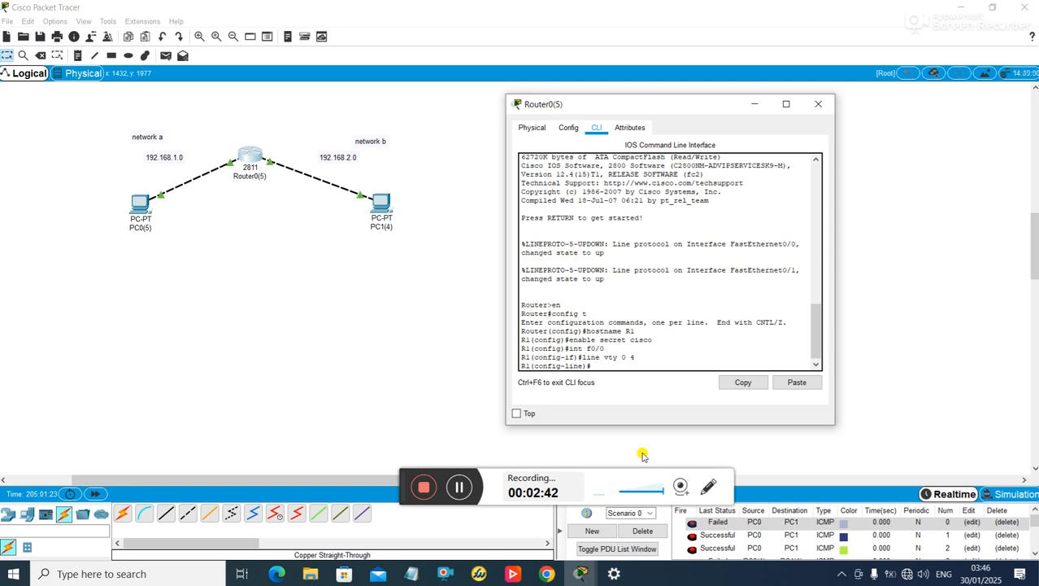
type("login")
key("Return")
type("pas")
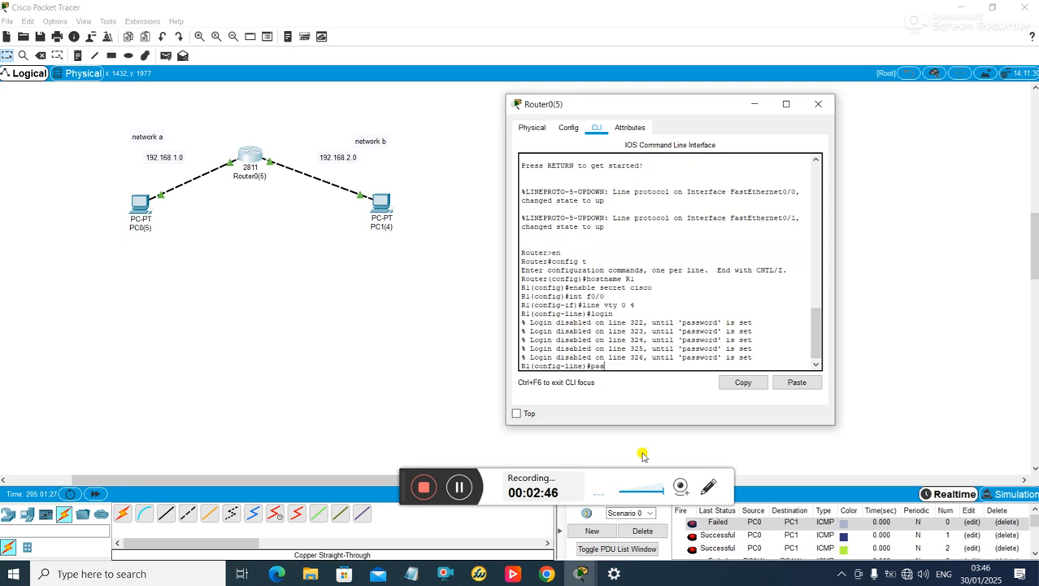
type("sword cisco")
key("Return")
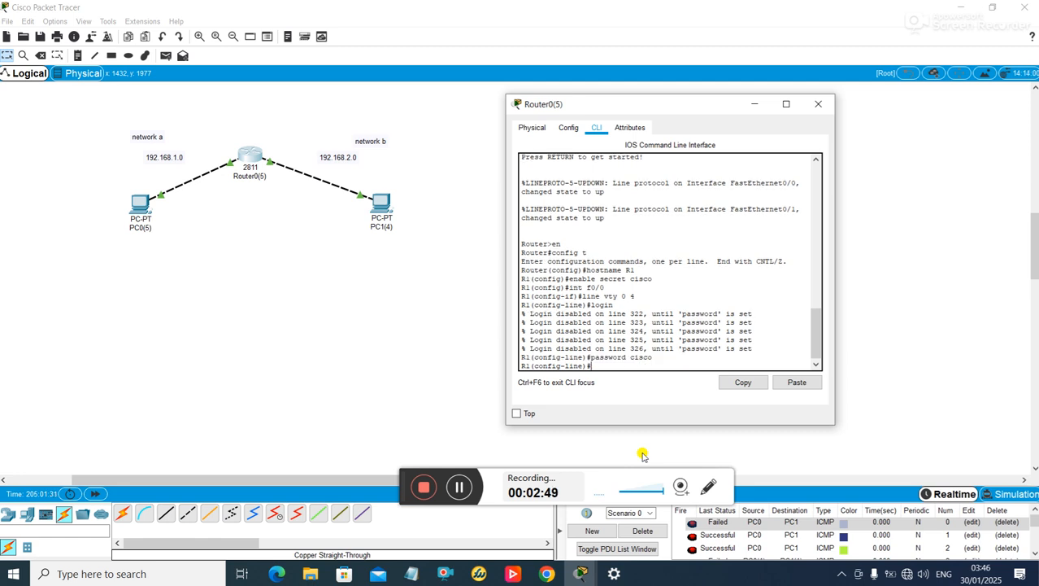
type("exit")
key("Return")
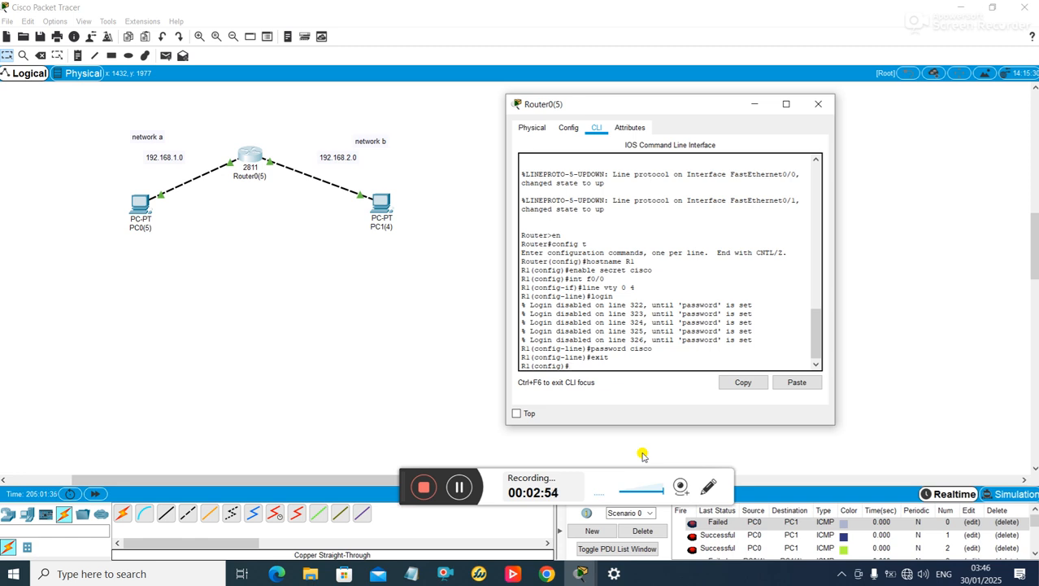
- Enter interface f0/1, then reapply login and a password on vty lines 0–4
type("int f0/1")
key("Return")
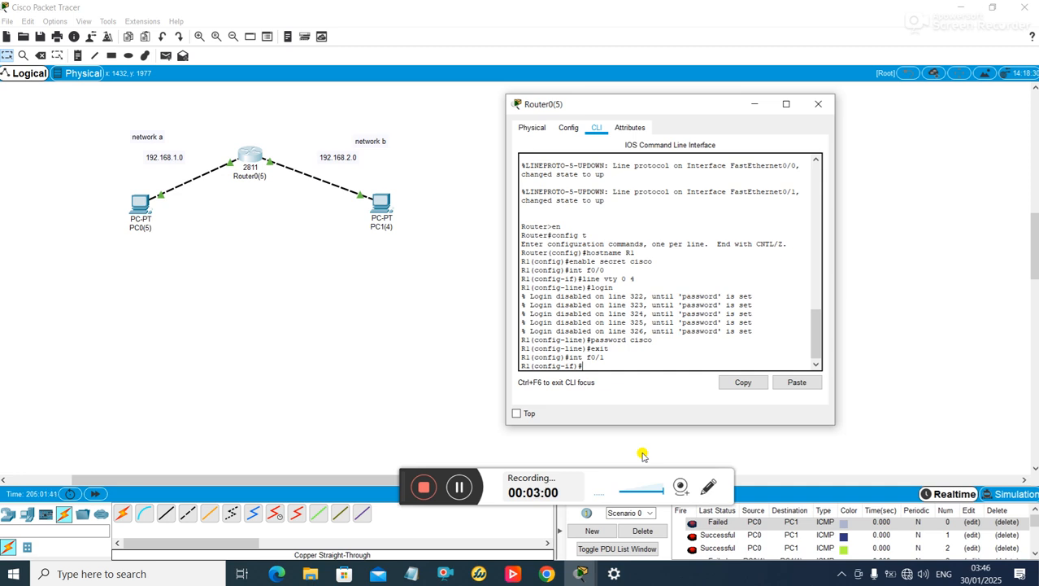
type("ne vty 0 4")
key("Return")
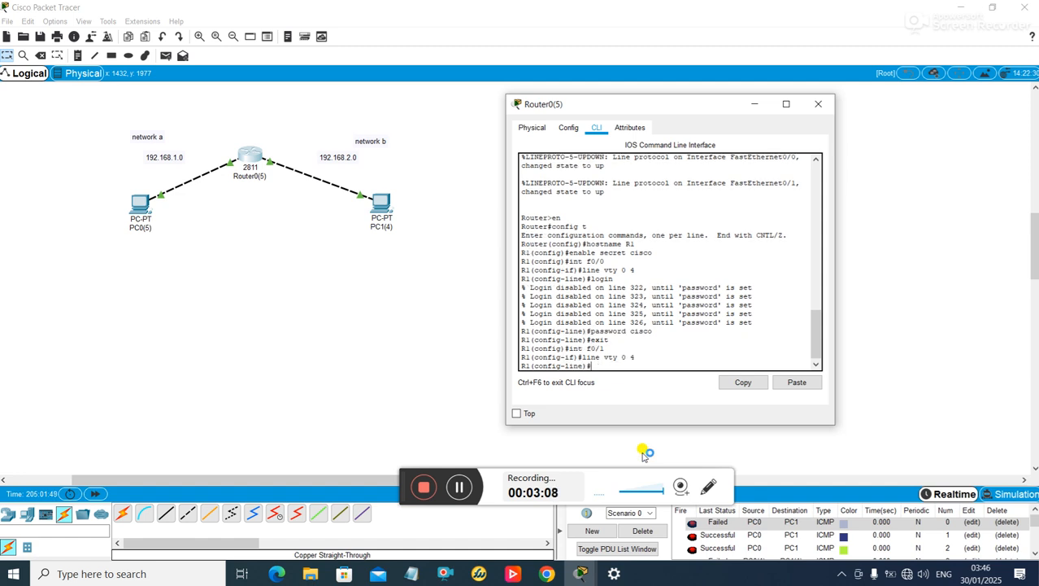
type("login")
key("Return")
type("passw")
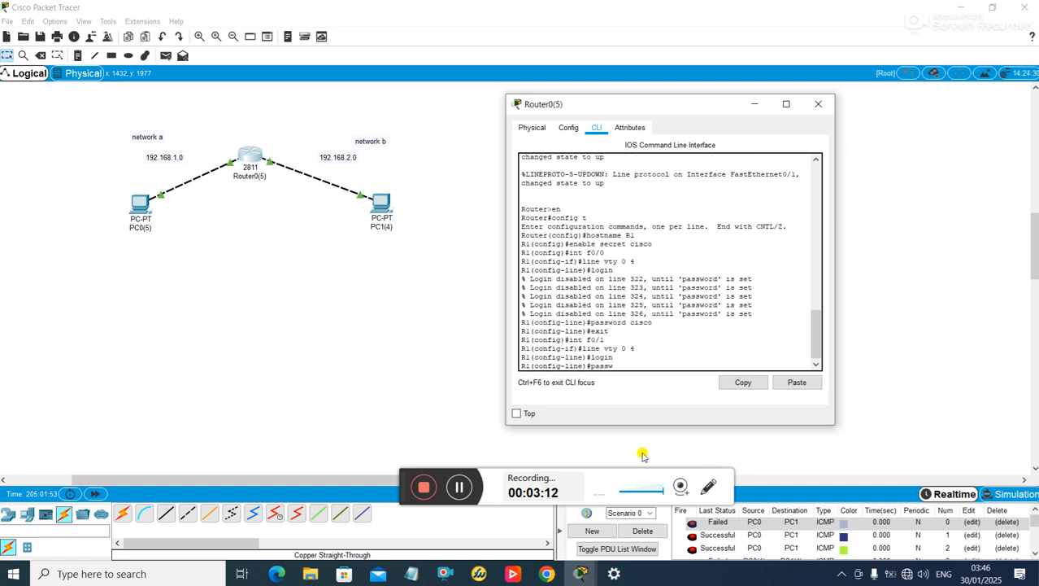
type("ord cisco")
key("Return")
type("e)#ex")
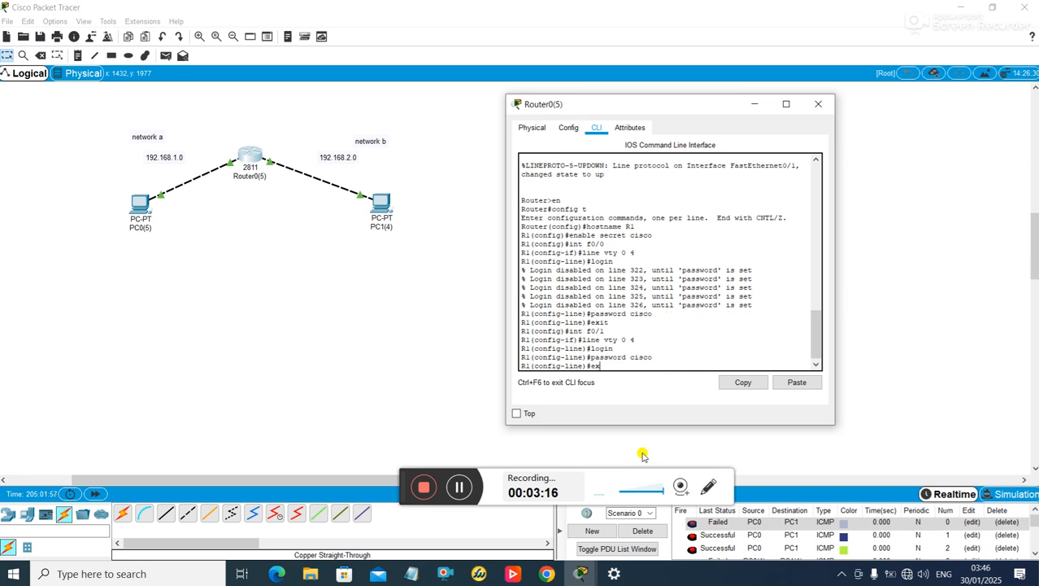
type("it")
key("Return")
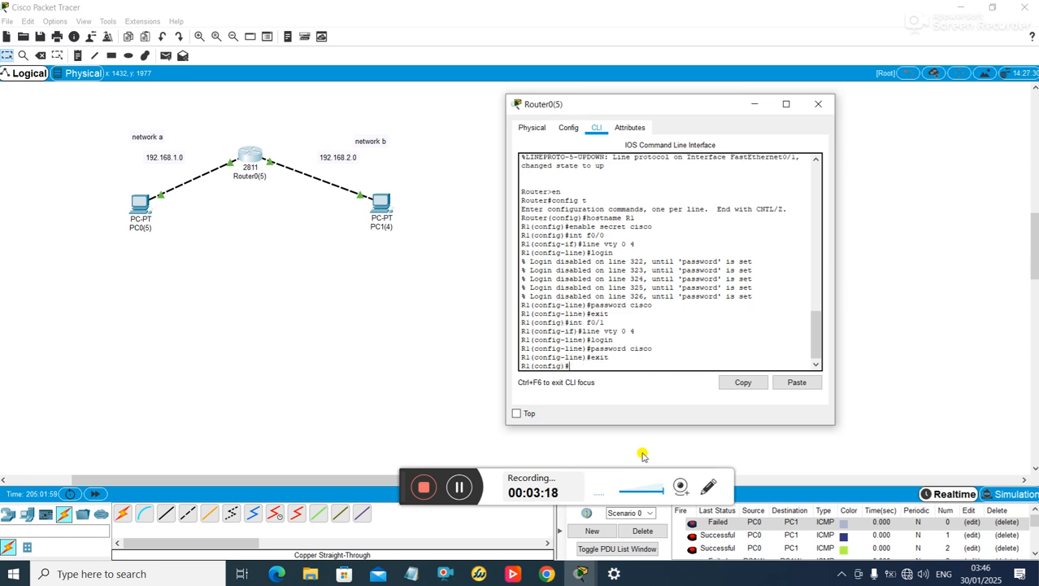
- Return to privileged mode and save the configuration with copy run start
key("ctrl+z")
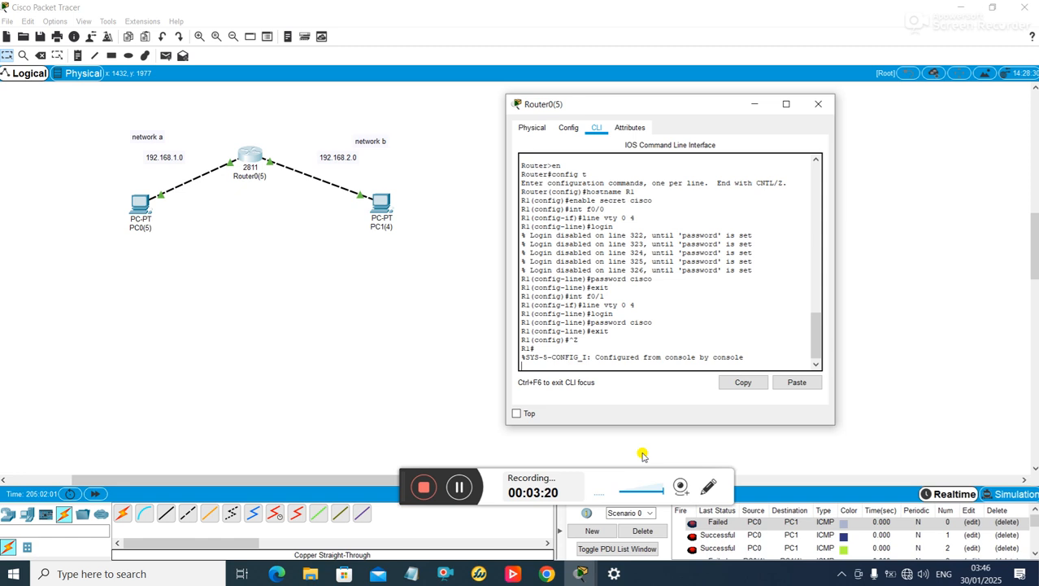
key("Return")
type("cop")
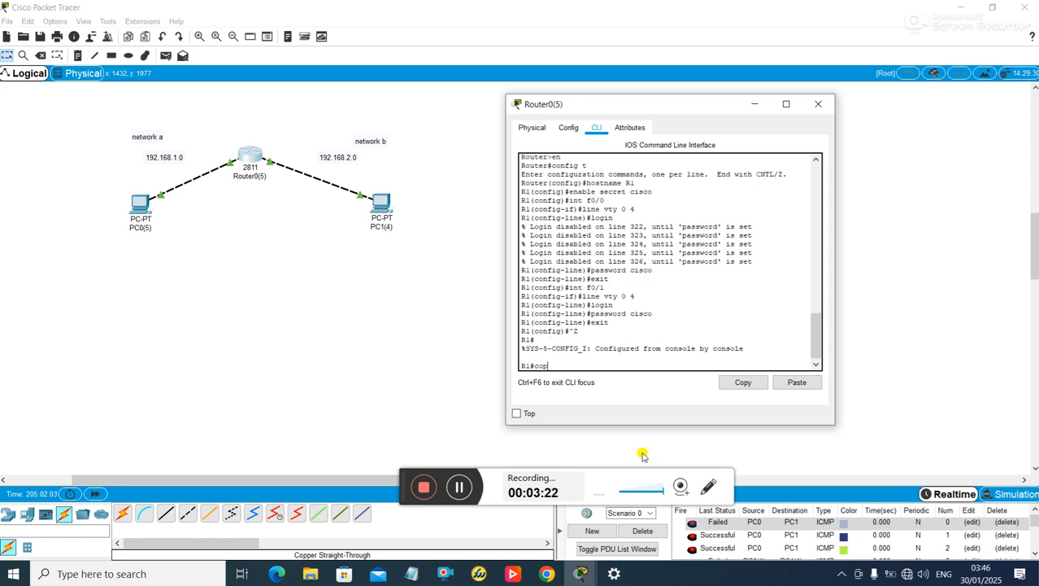
type("y run start")
key("Return")
key("Return")
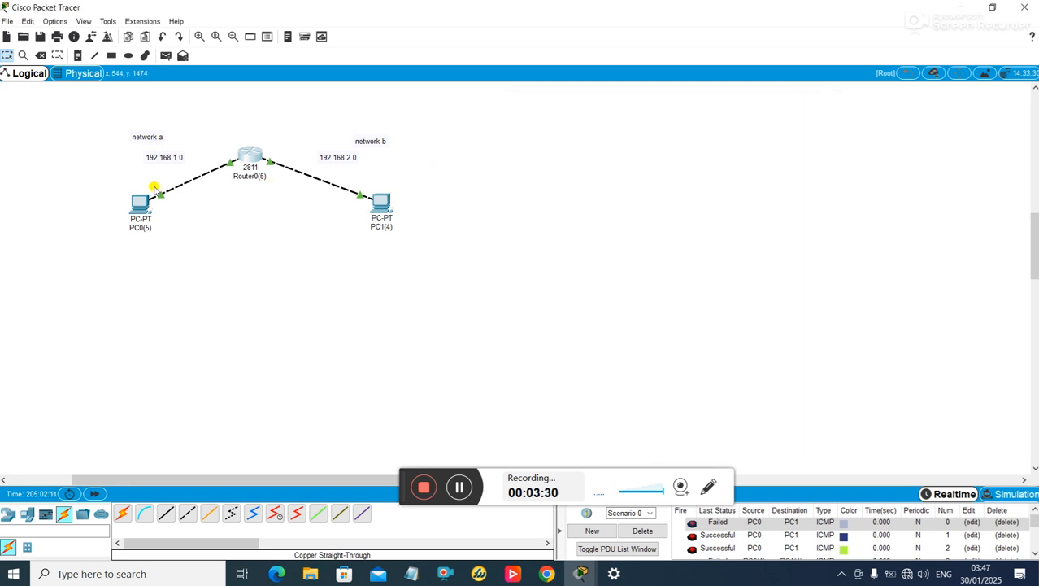
- Bring up PC0's Desktop and its Command Prompt
left_click(138, 206)
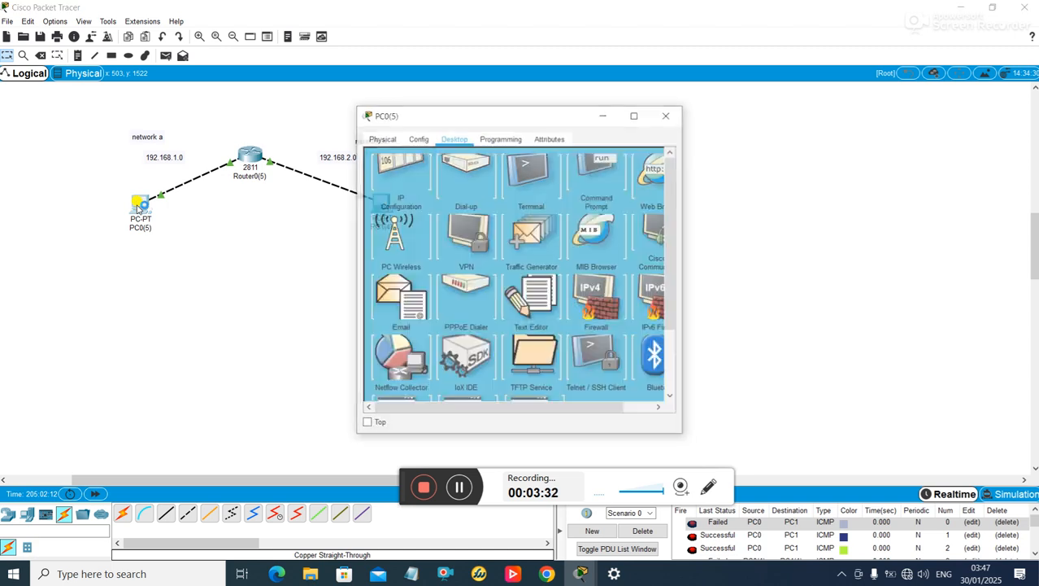
left_click(452, 135)
left_click_drag(492, 117, 712, 112)
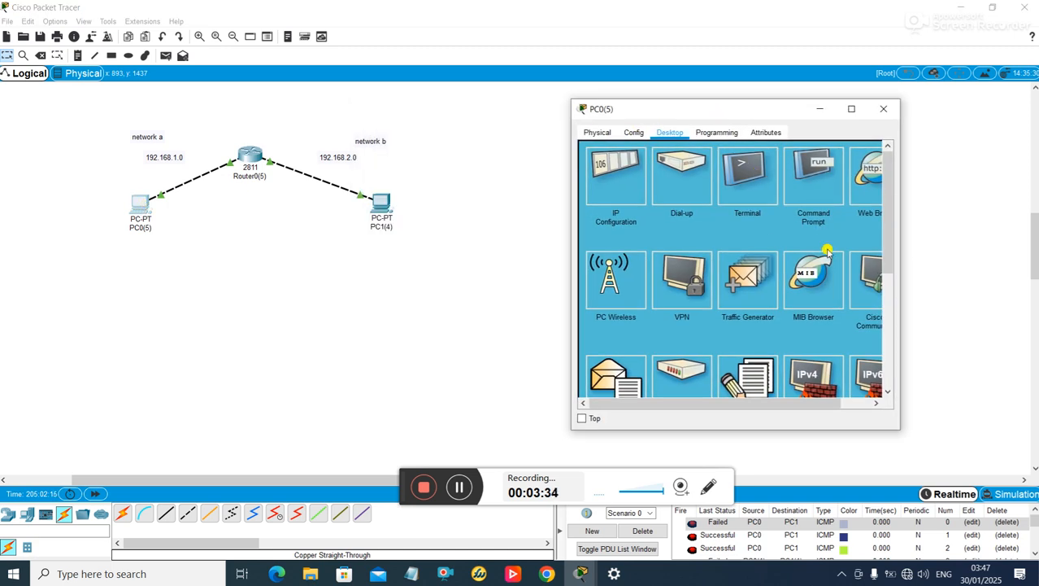
scroll(816, 192, "down", 3)
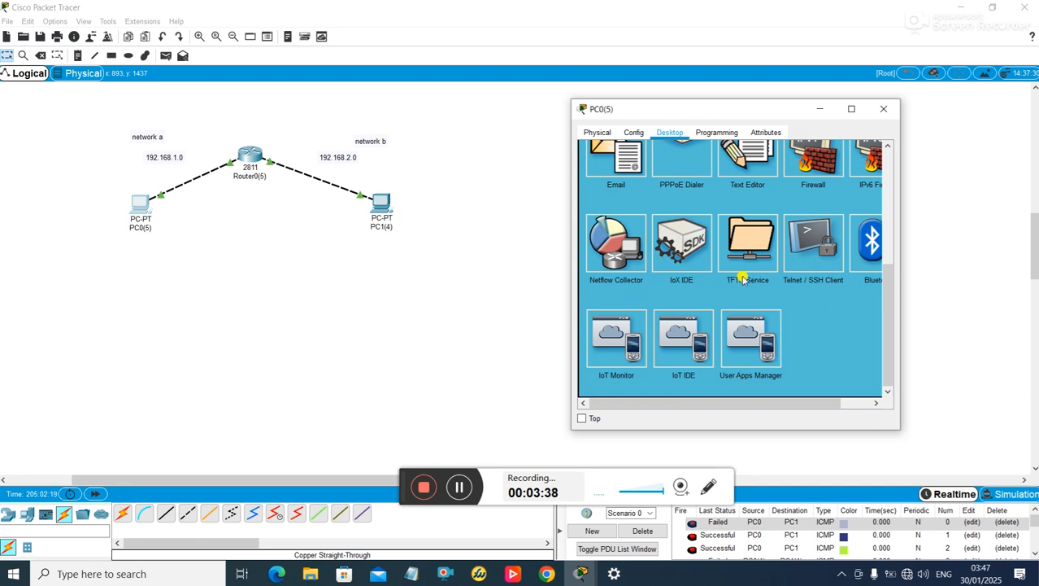
scroll(810, 259, "up", 4)
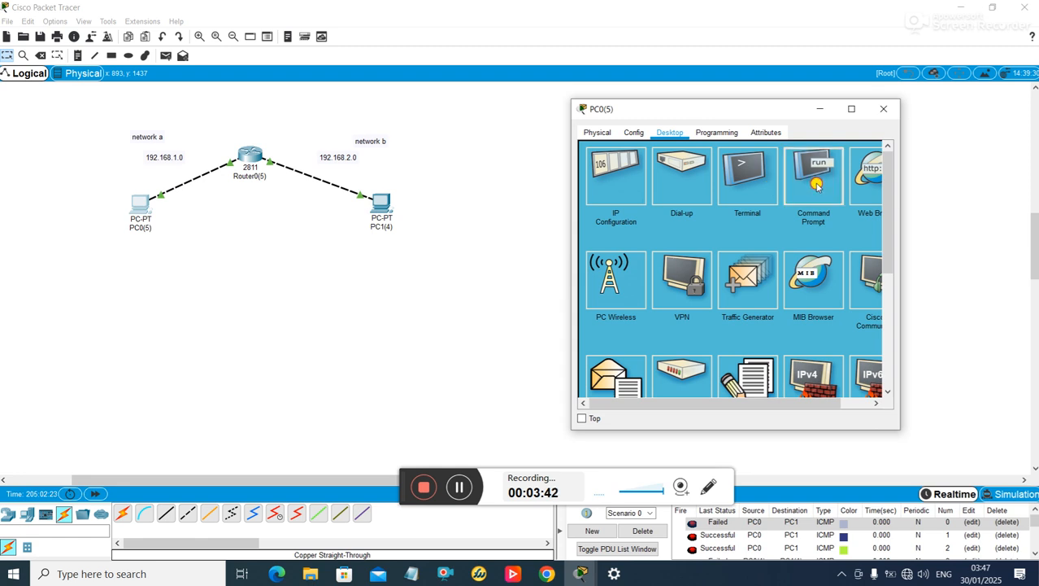
left_click(813, 181)
scroll(813, 277, "down", 2)
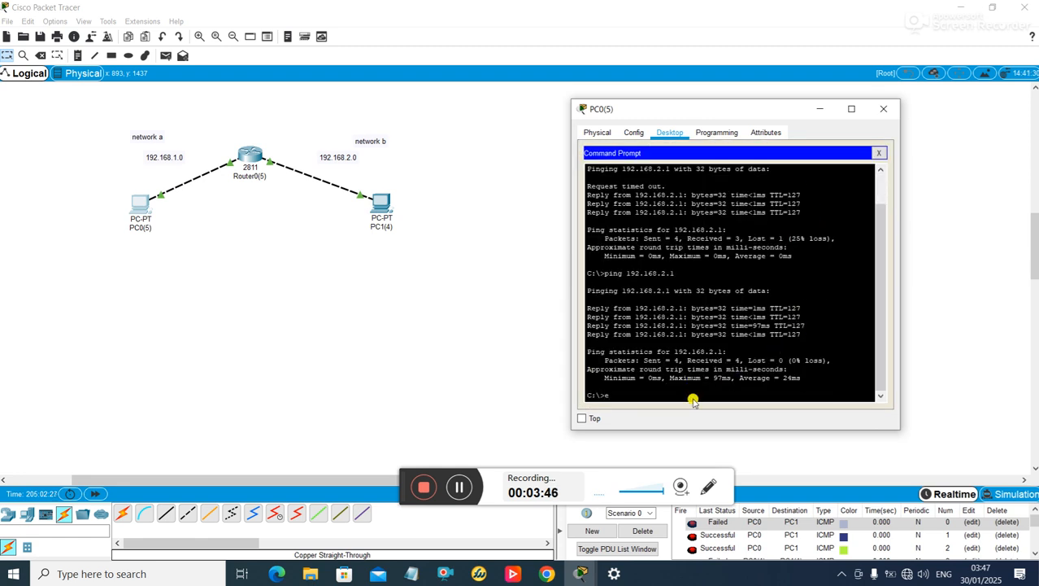
- Telnet to R1 at 192.168.1.2, log in, and enter privileged mode
type("telnet 192.168.1.2")
key("Return")
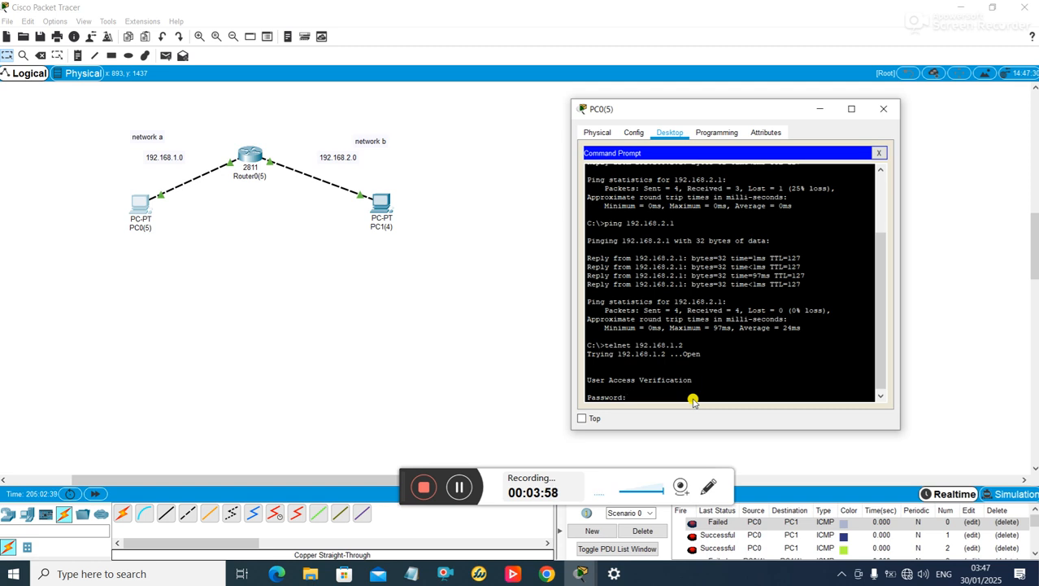
key("Return")
type("e")
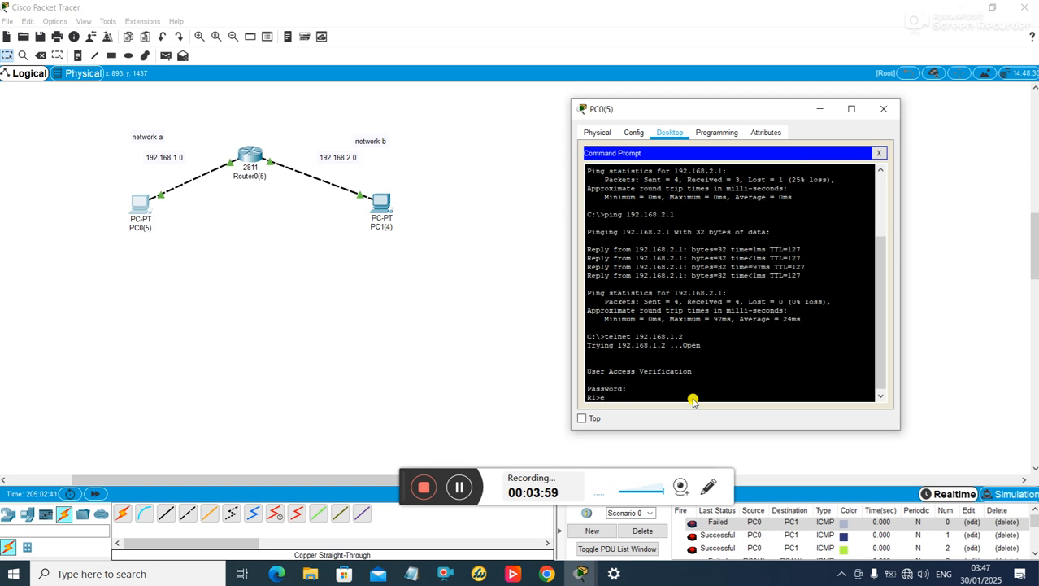
type("n")
key("Return")
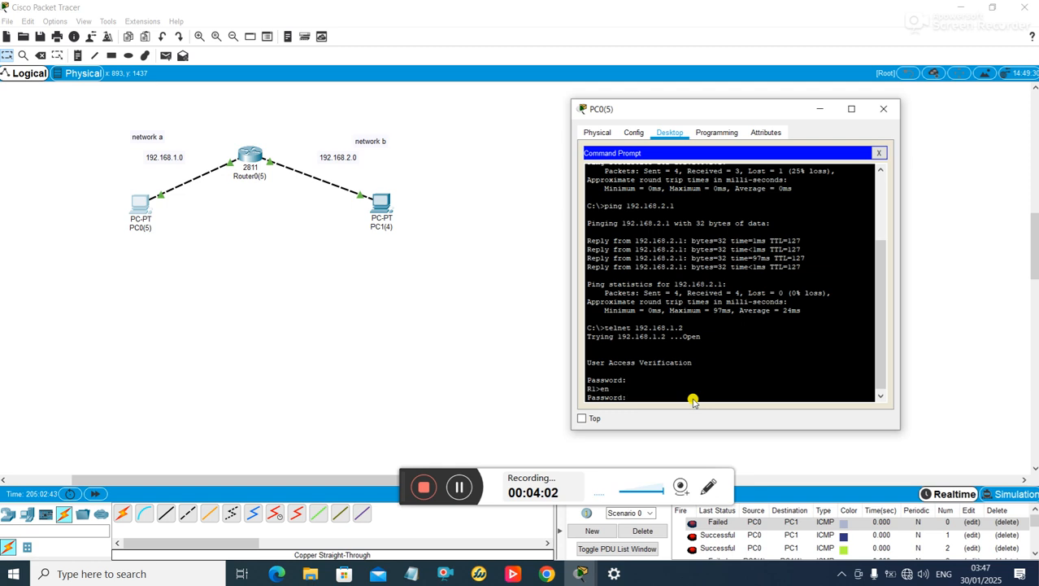
key("Return")
- Run sh run and page through to the vty login settings, then exit the session
type("sh run")
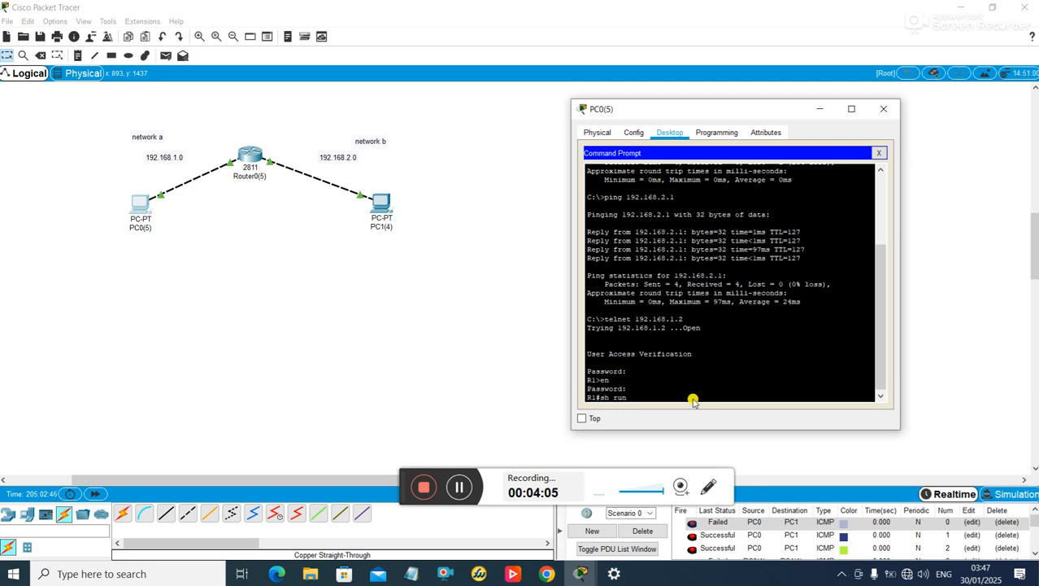
key("Return")
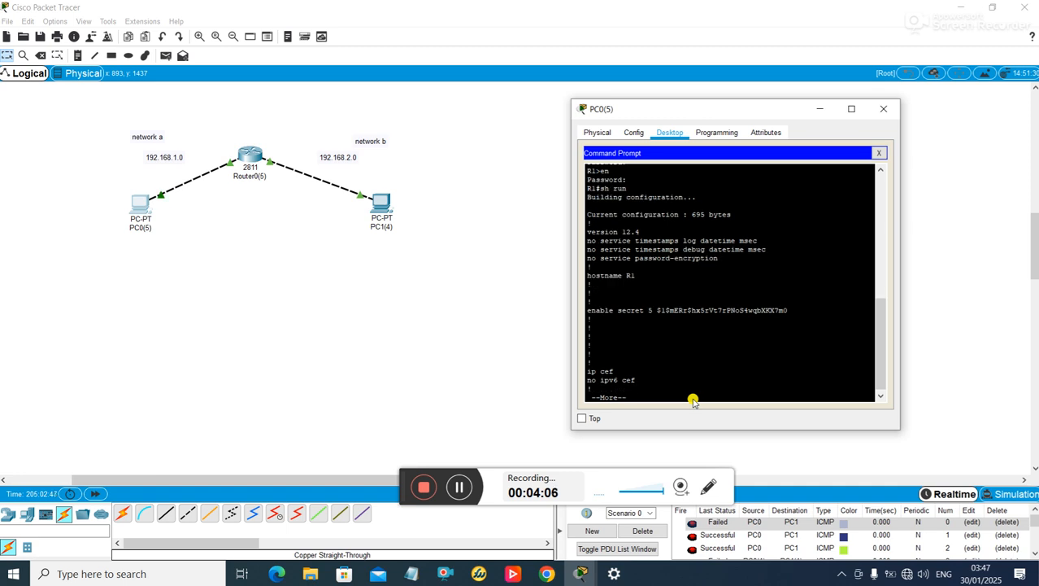
key("space")
key("space")
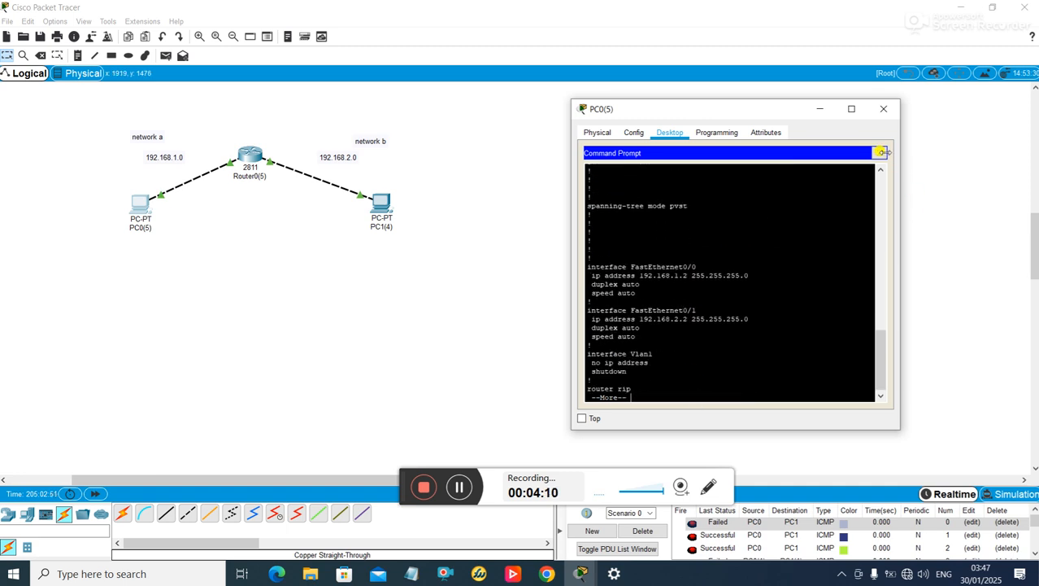
key("Return")
key("Return")
key("Return")
key("Return")
key("Return")
key("Return")
key("Return")
key("Return")
key("Return")
key("Return")
key("Return")
key("Return")
key("Return")
key("Return")
key("Return")
key("Return")
key("Return")
key("Return")
key("Return")
key("Return")
key("Return")
key("Return")
key("Return")
key("Return")
key("Return")
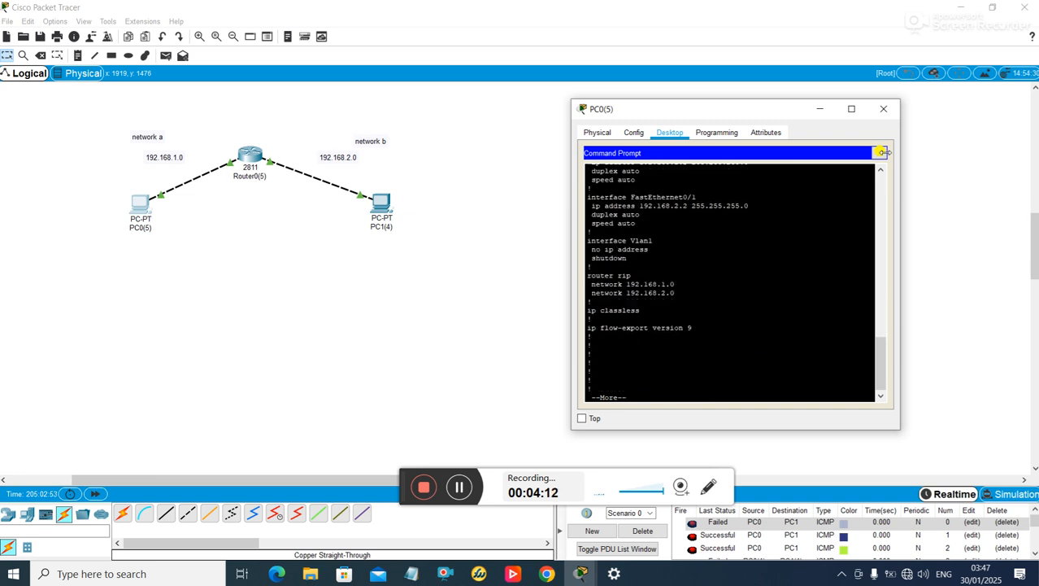
key("Return")
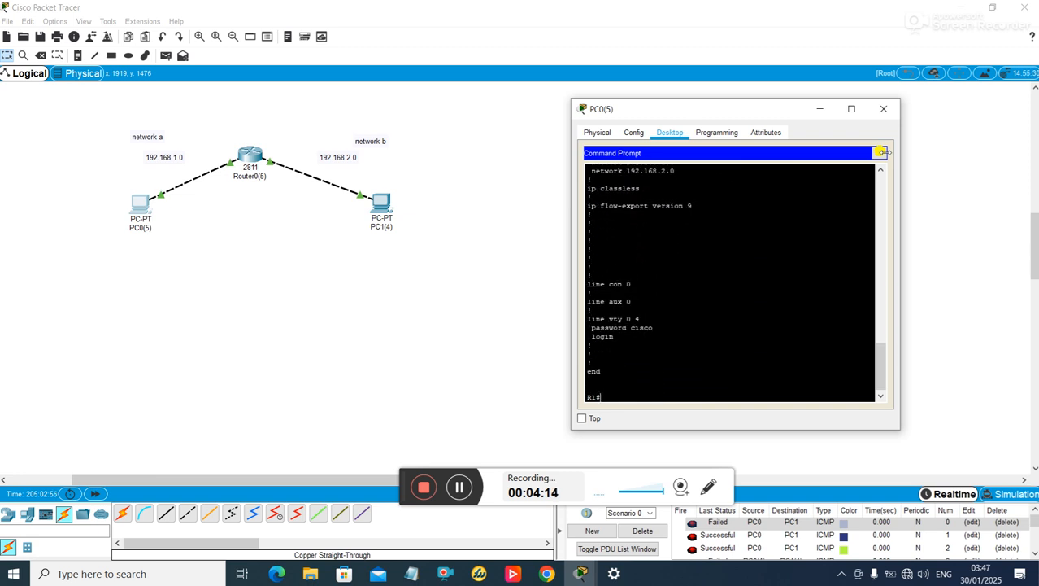
type("exit")
key("Return")
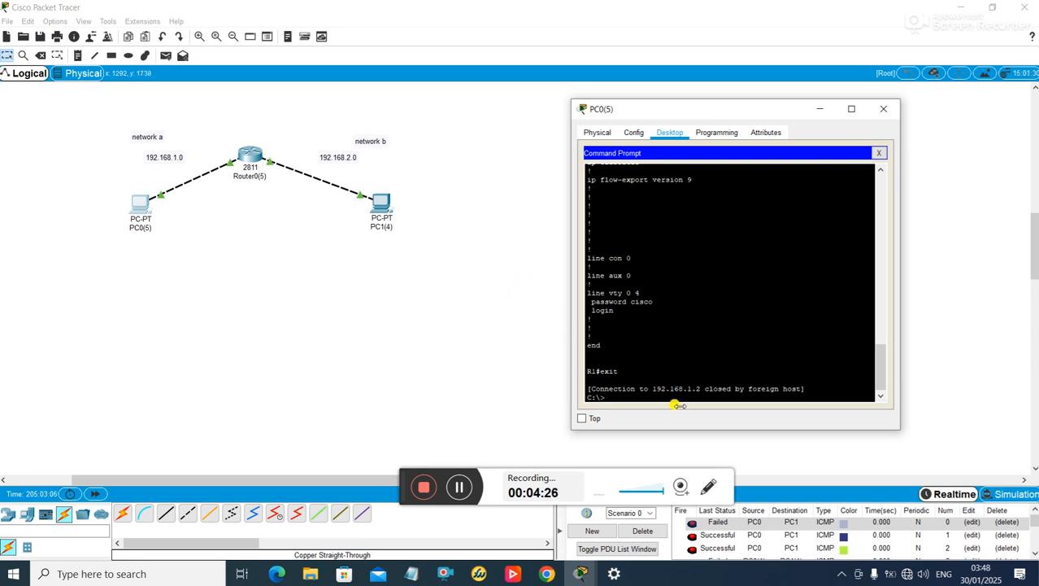
- Telnet from PC0 to 192.168.2.2, log in, enter privileged mode, then exit the session
type("telnet 192.168.2.2")
key("Return")
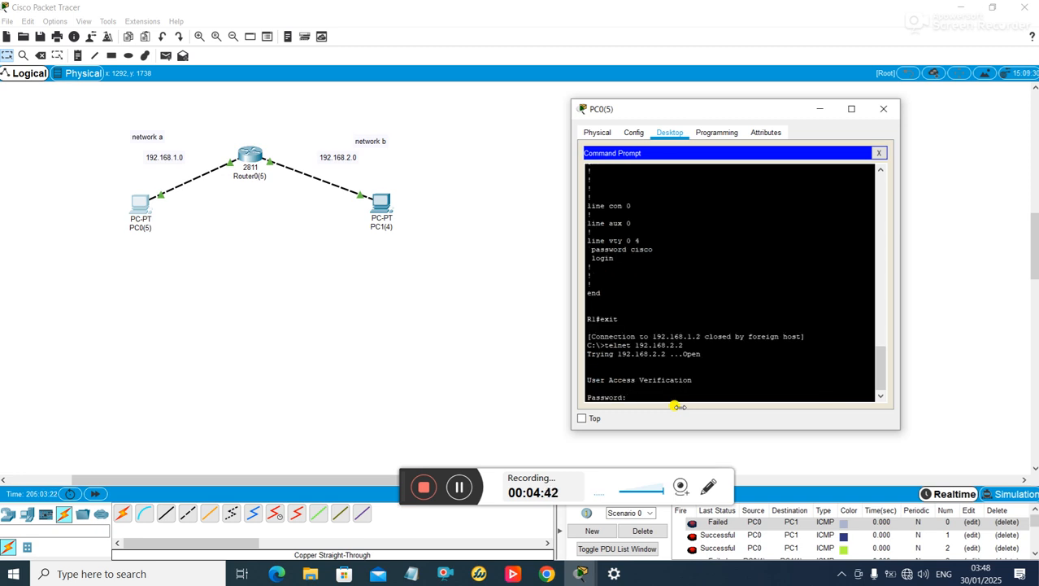
key("Return")
type("cisco")
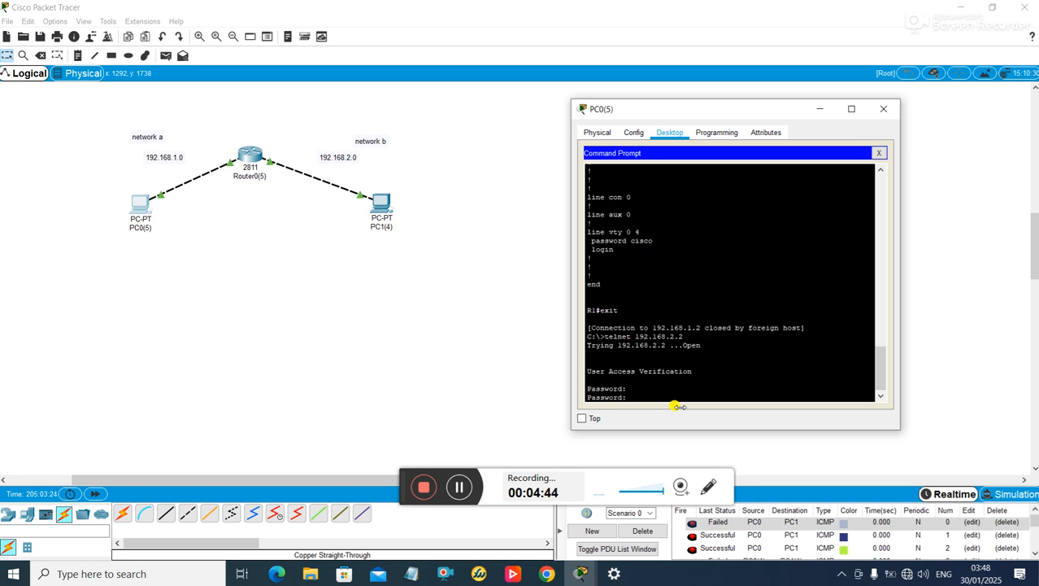
key("Return")
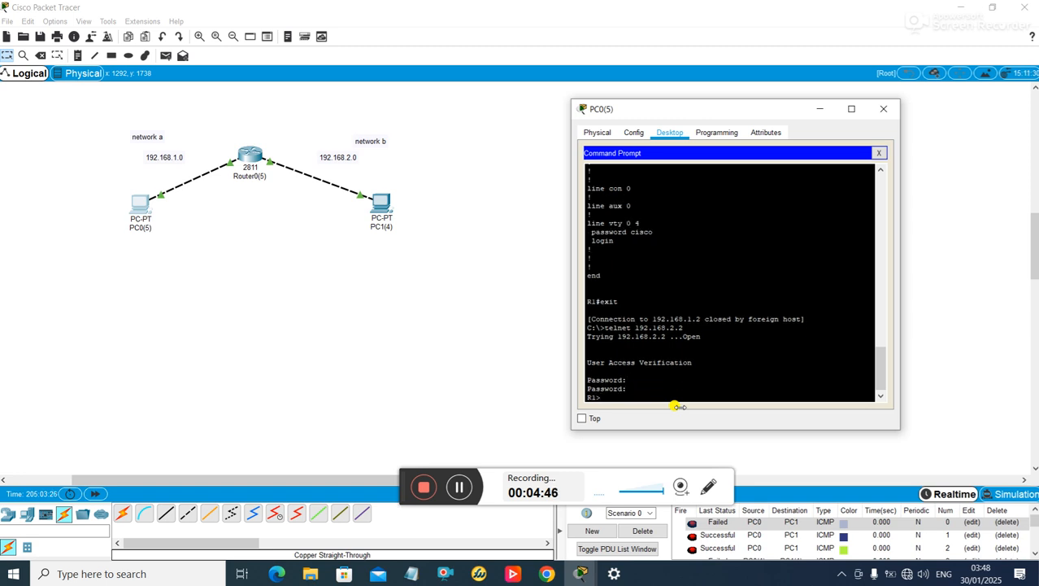
type("en")
key("Return")
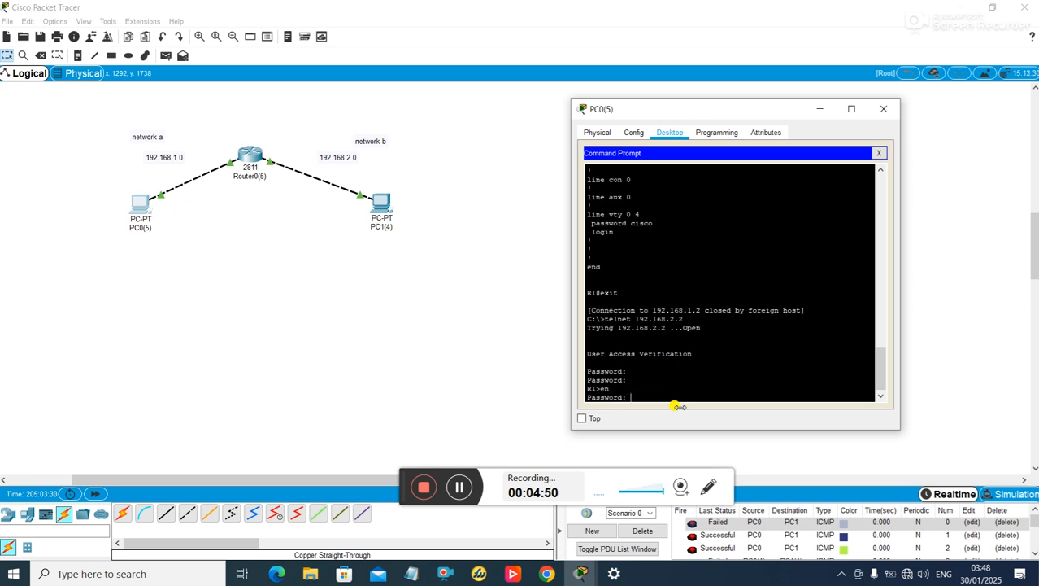
key("Return")
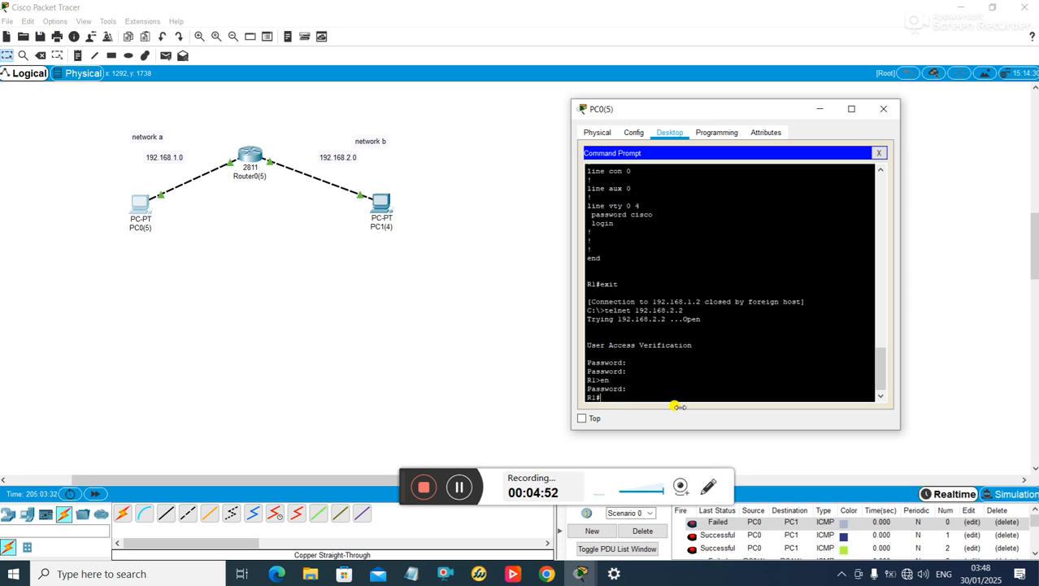
type("exit")
key("Return")
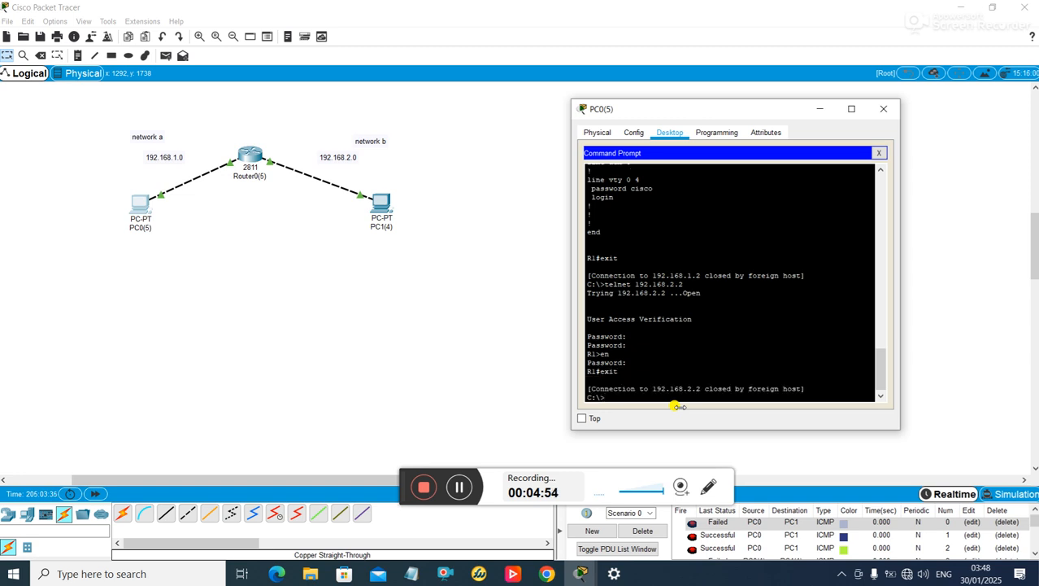
- Close PC0's window and bring up PC1's Desktop
left_click(891, 107)
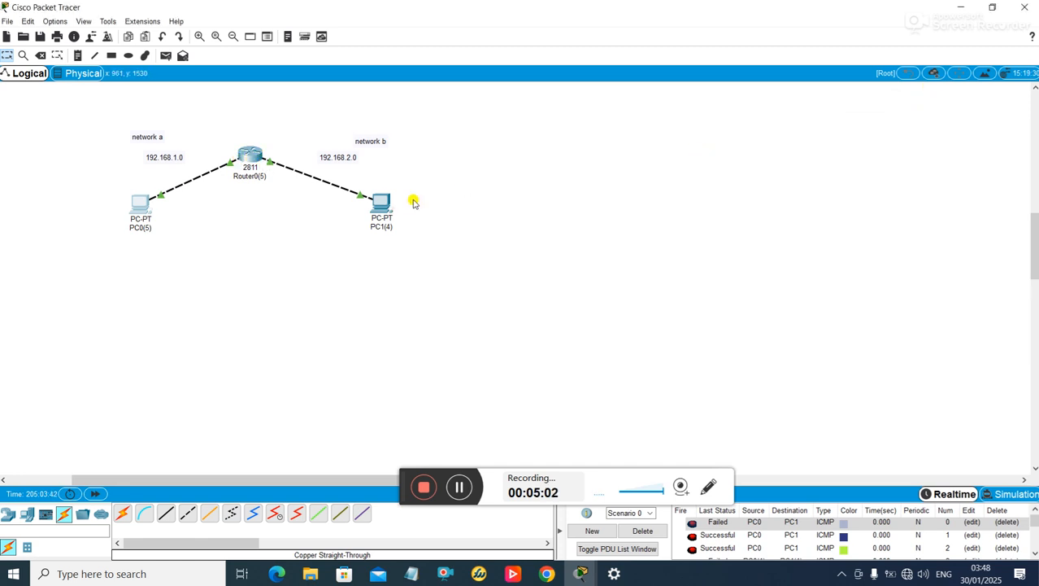
left_click(382, 203)
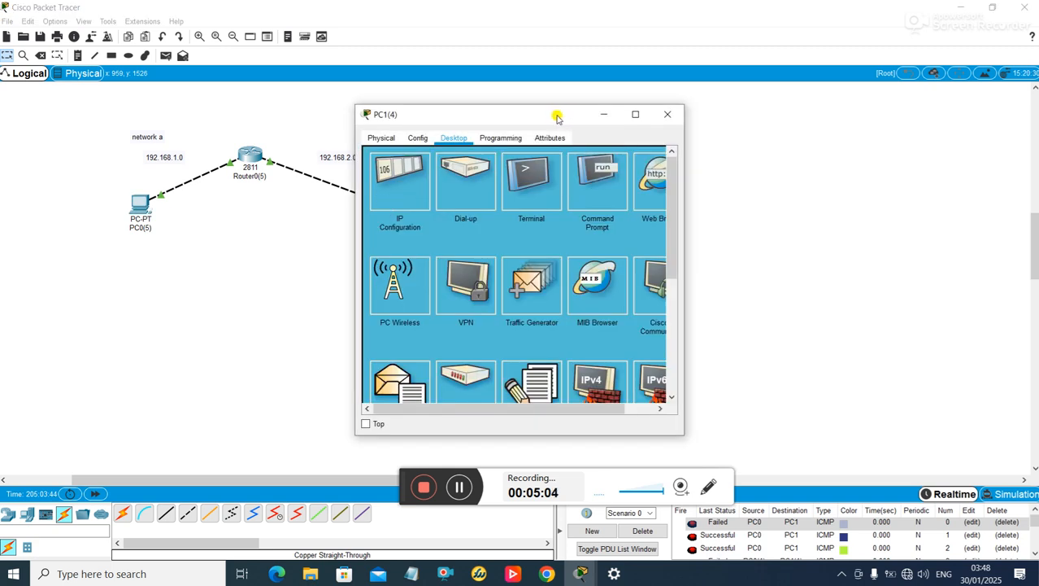
left_click_drag(555, 116, 752, 105)
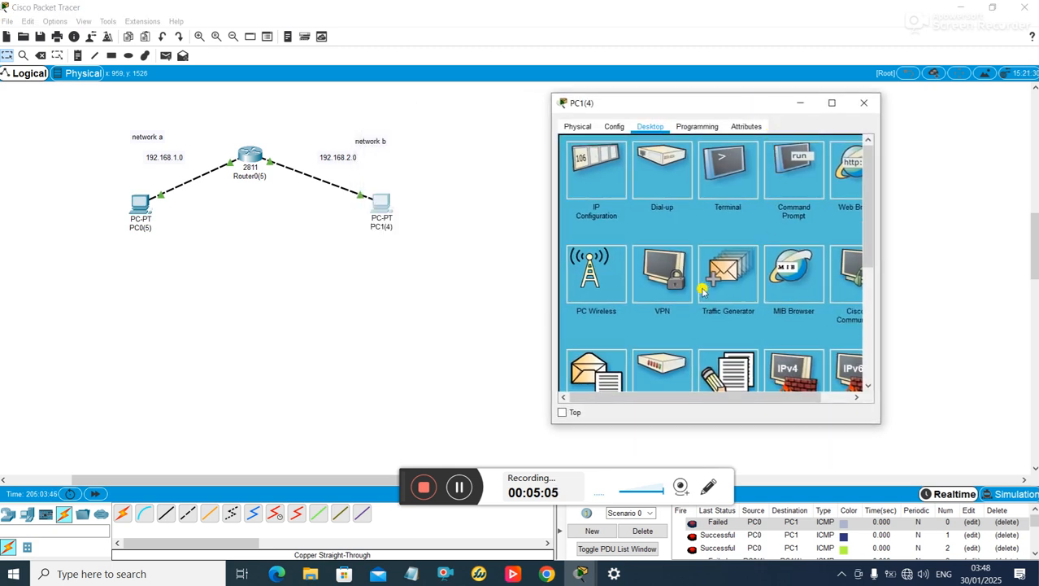
scroll(854, 276, "down", 3)
scroll(854, 277, "down", 1)
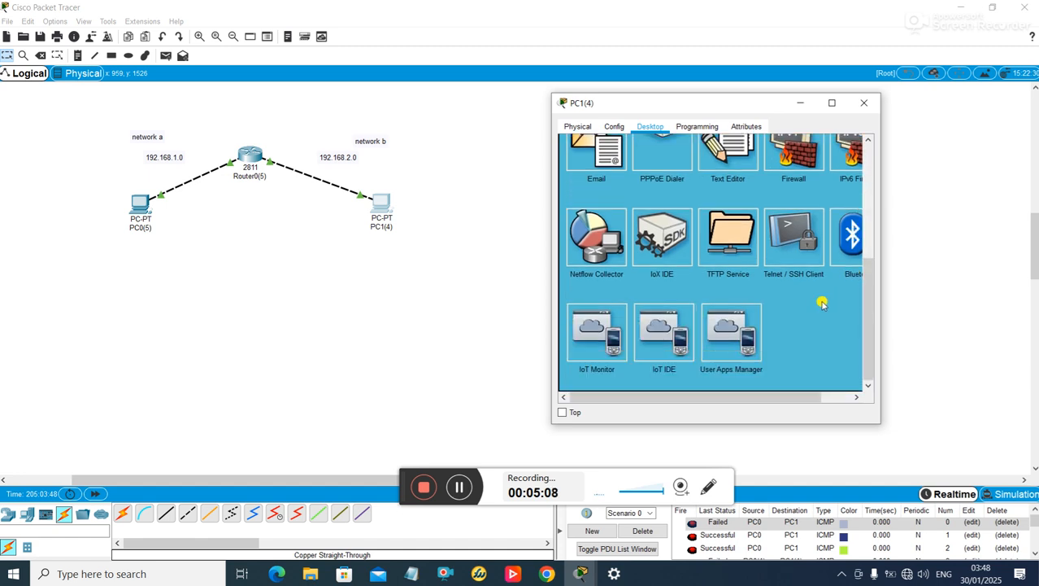
- In PC1's Telnet / SSH Client, choose Telnet and enter host 192.168.1.2
left_click(786, 242)
left_click(709, 184)
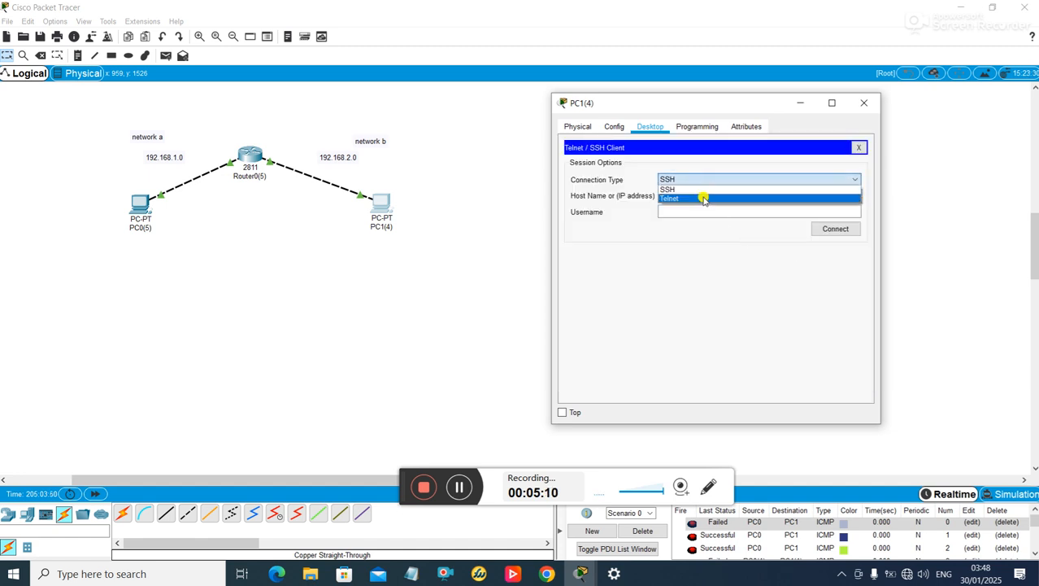
left_click(701, 197)
left_click(680, 197)
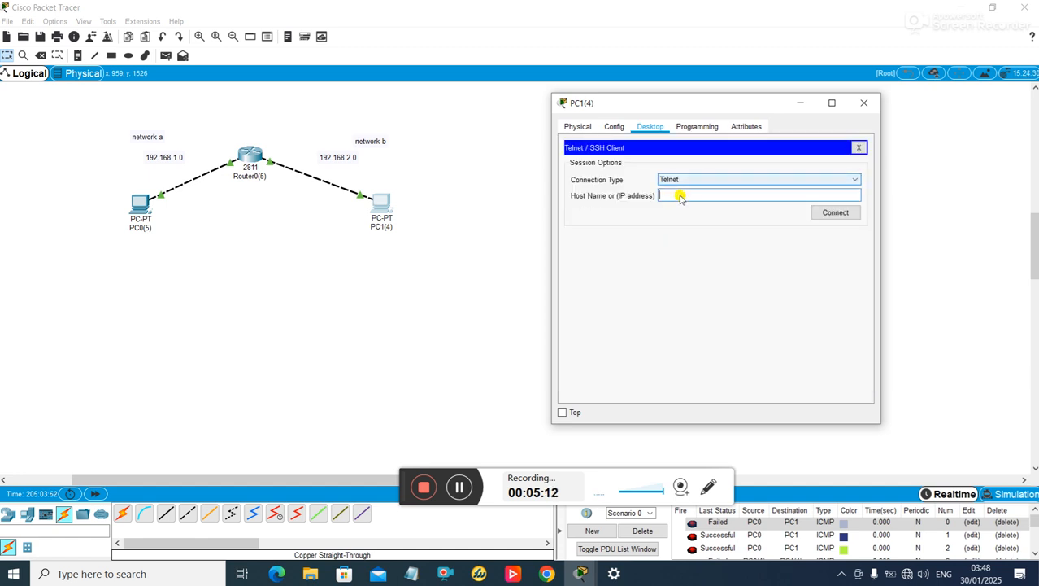
type("192.")
type("168.2.1")
- Connect from PC1, enter the login and enable passwords, run sh run, then close PC1's window
left_click(820, 213)
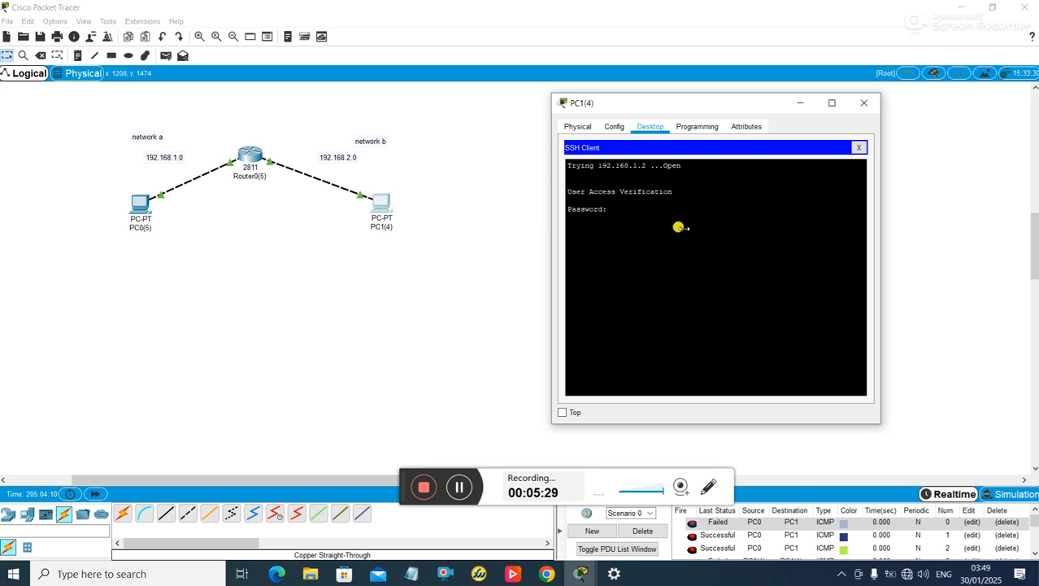
key("Return")
key("Return")
type("en")
key("Return")
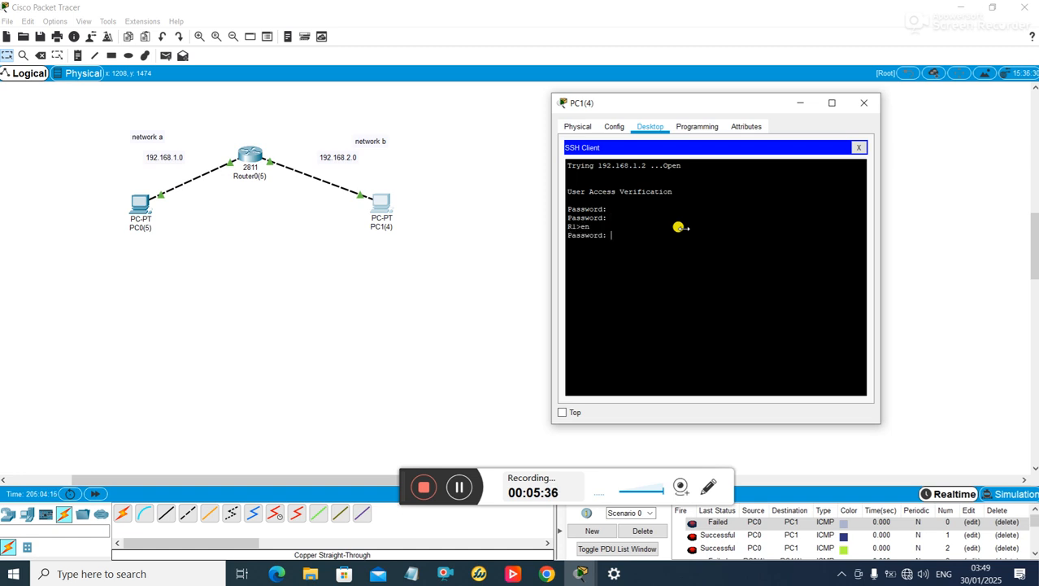
key("Return")
type("sh run")
key("Return")
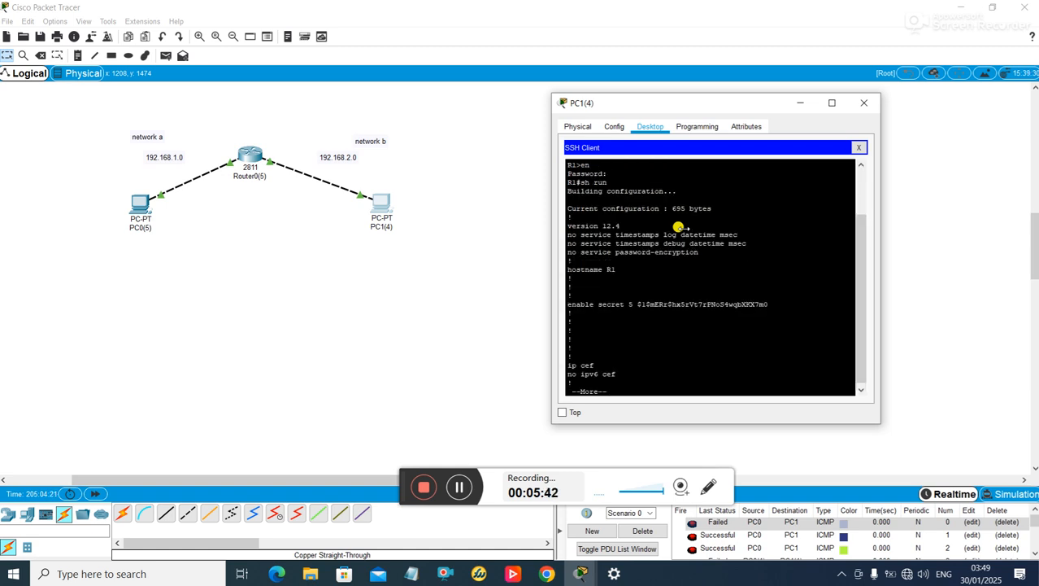
left_click(864, 102)
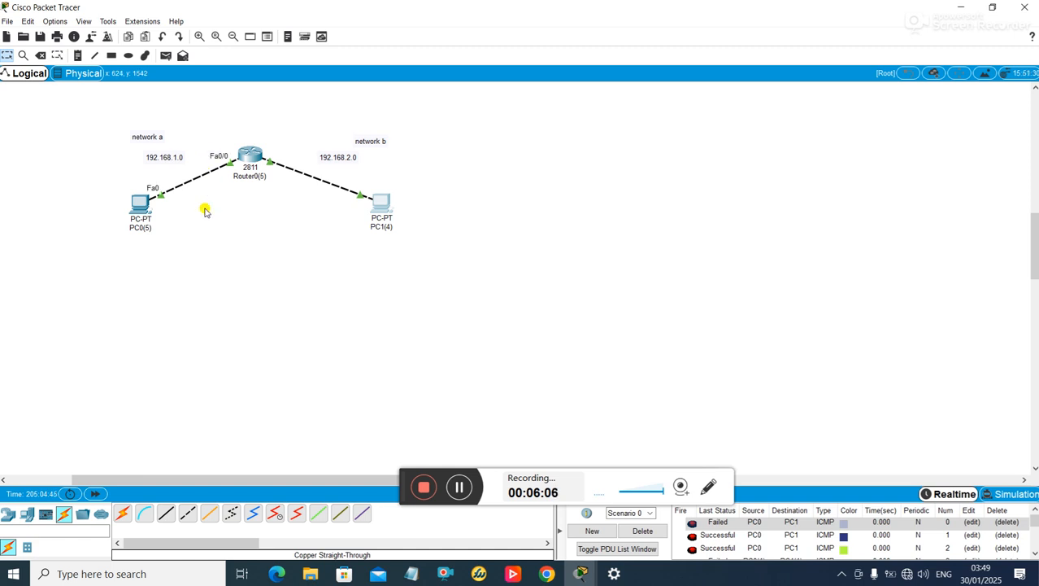
- In R1's CLI, apply access-group 102 inbound on interface f0/1
left_click(258, 157)
left_click_drag(556, 114, 784, 83)
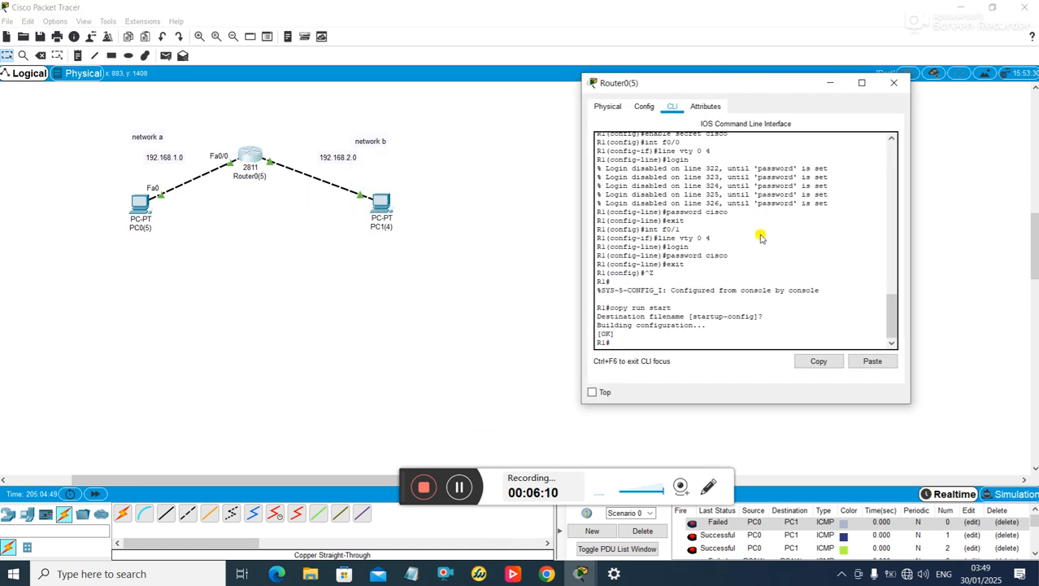
left_click(642, 345)
type("config t")
key("Return")
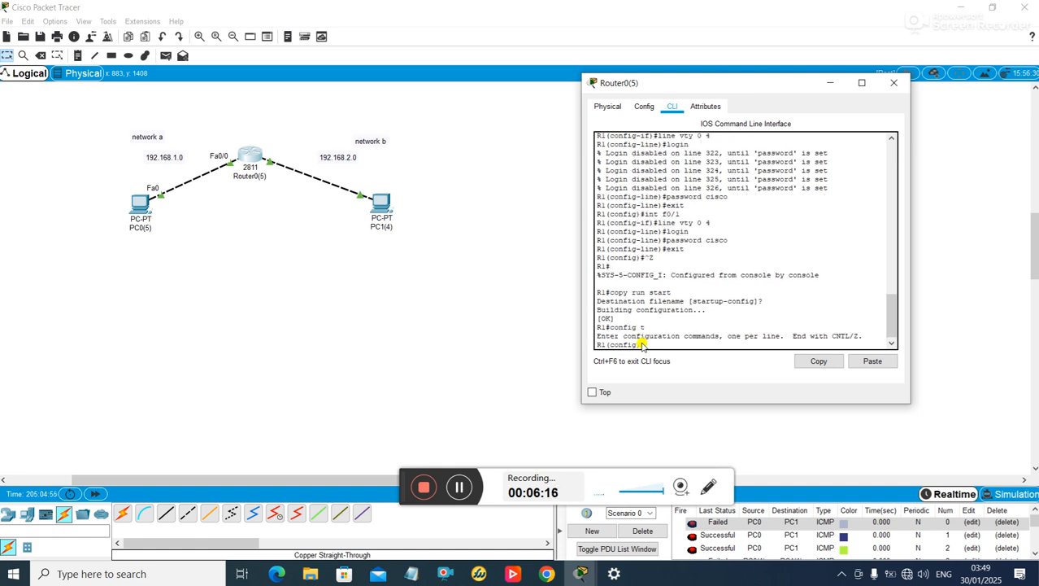
type("nt f0/1")
key("Return")
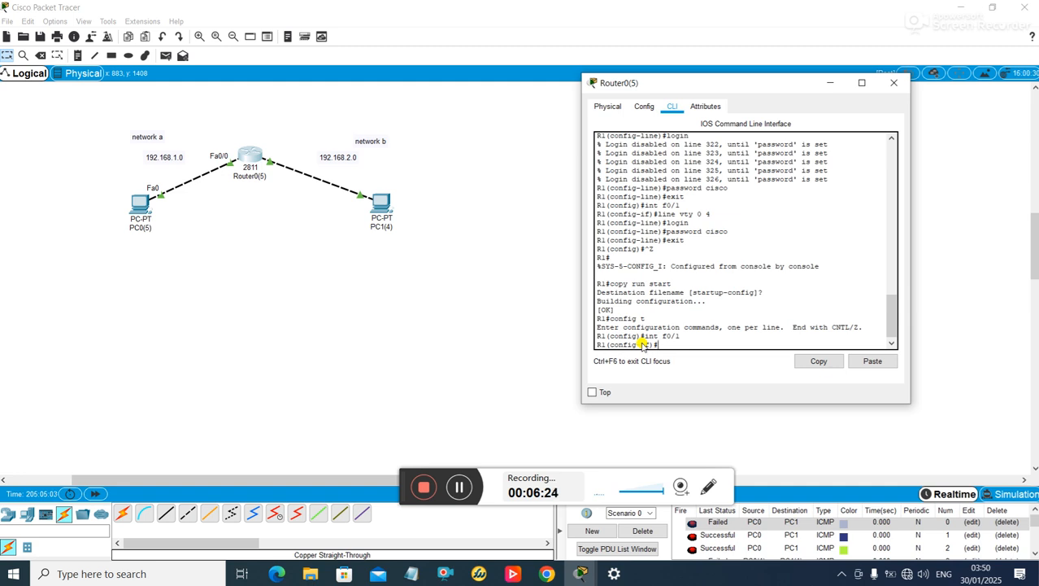
type("ip access-group 102 in")
key("Return")
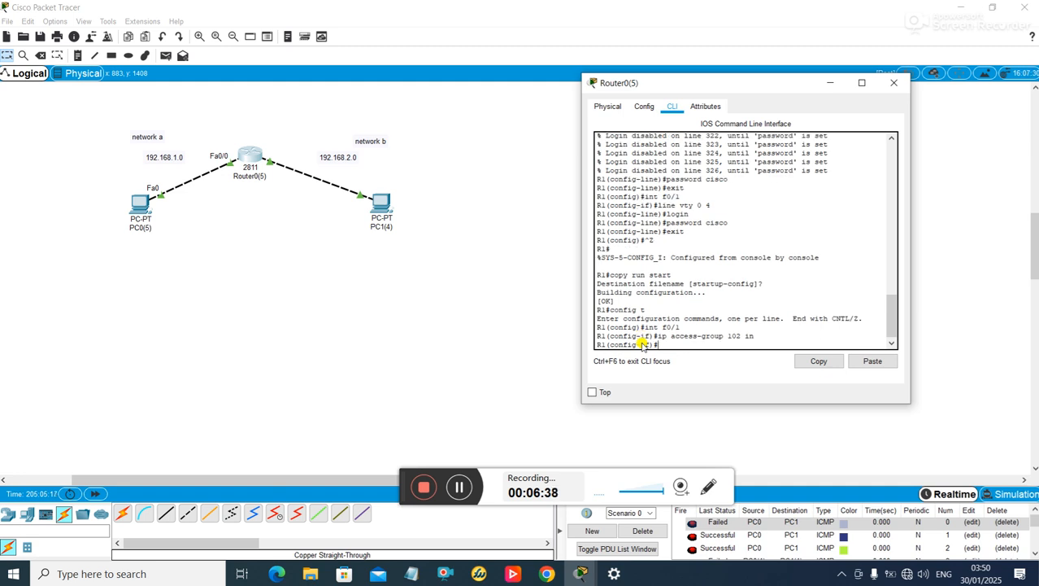
- Define ACL 102 to deny TCP port 23 (telnet) and permit all other IP traffic
type("access-list 102 deny t")
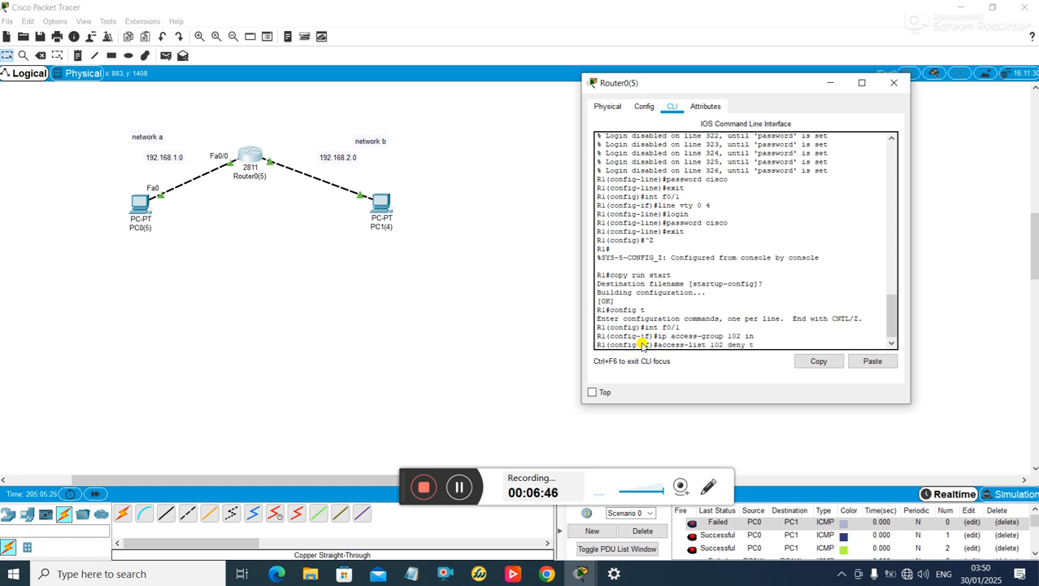
type("cp any any eq 23")
key("Return")
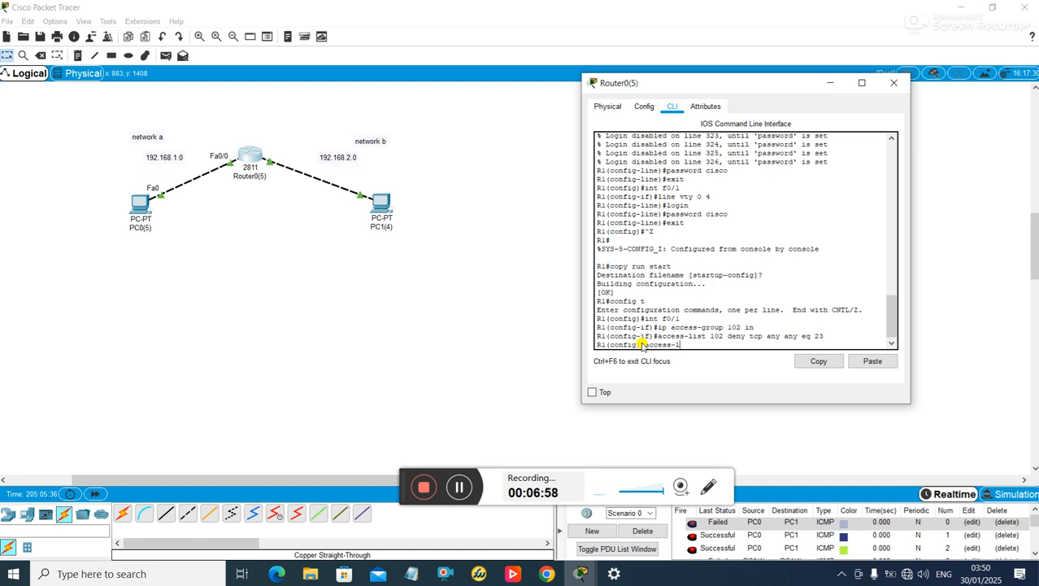
type("access-list 102 permit ip any any")
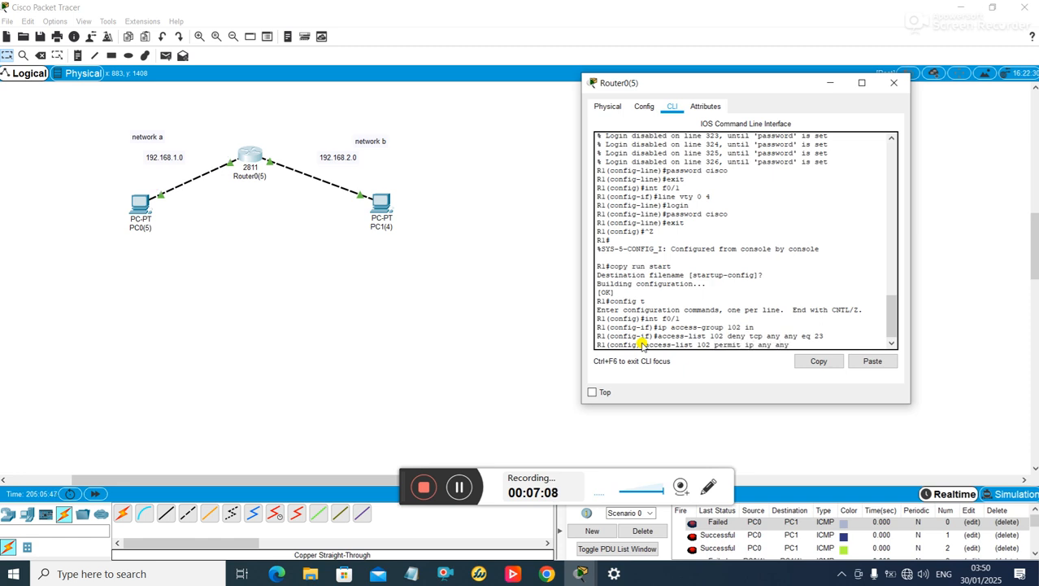
key("Return")
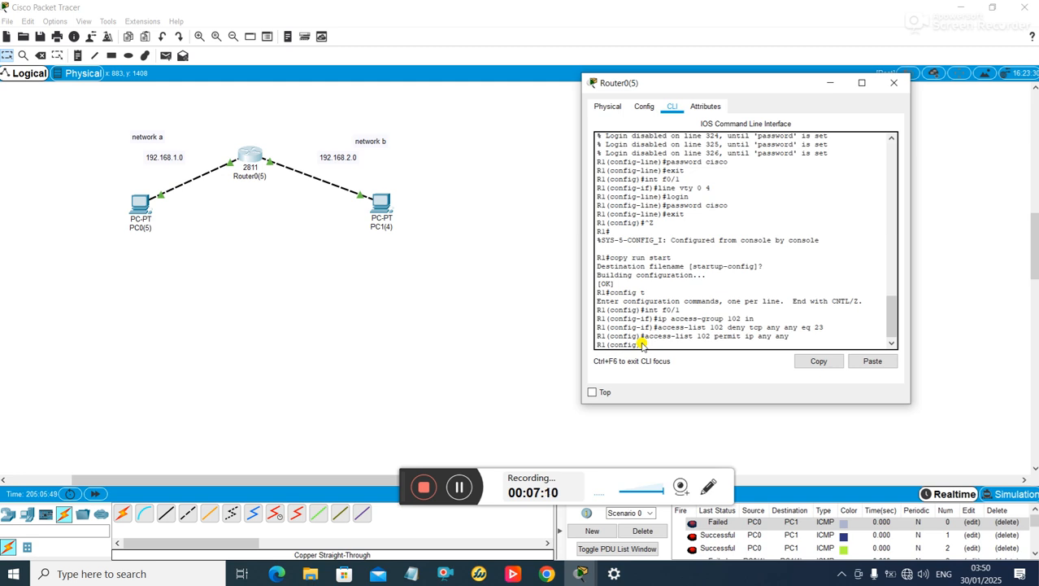
- Exit configuration mode and save the running config to startup-config with copy run start
key("ctrl+z")
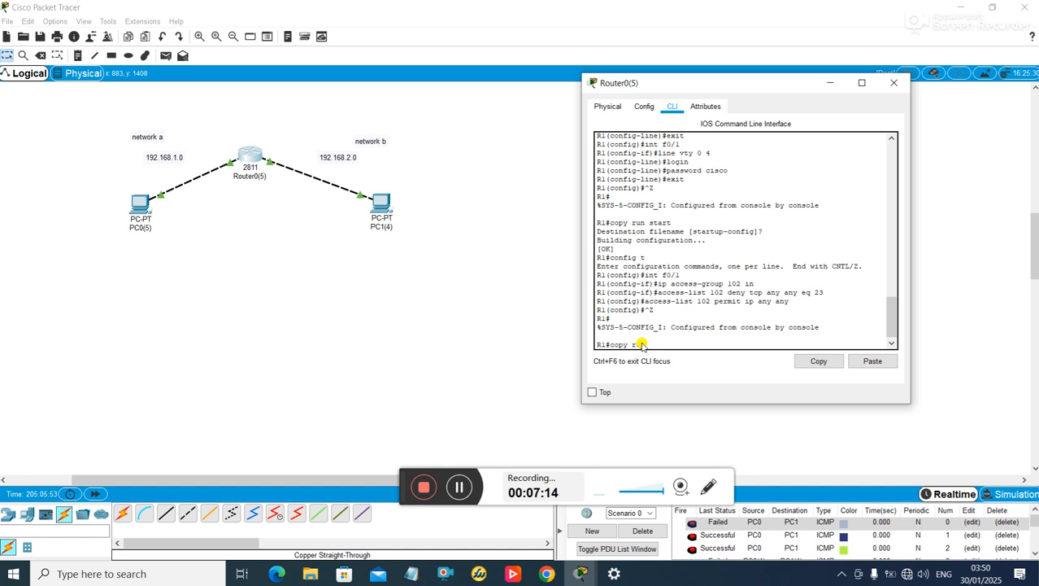
type("copy run start")
key("Return")
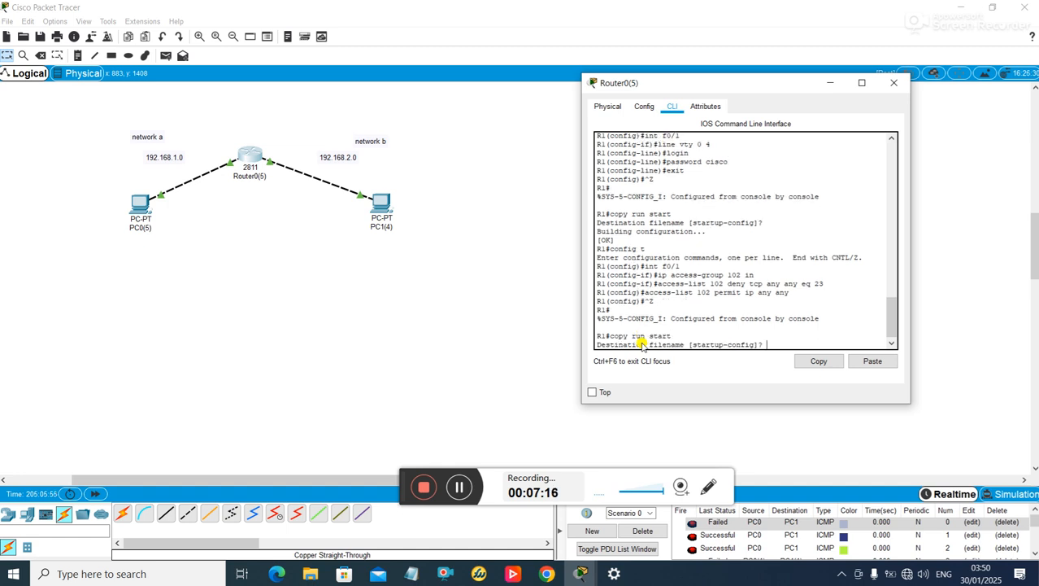
key("Return")
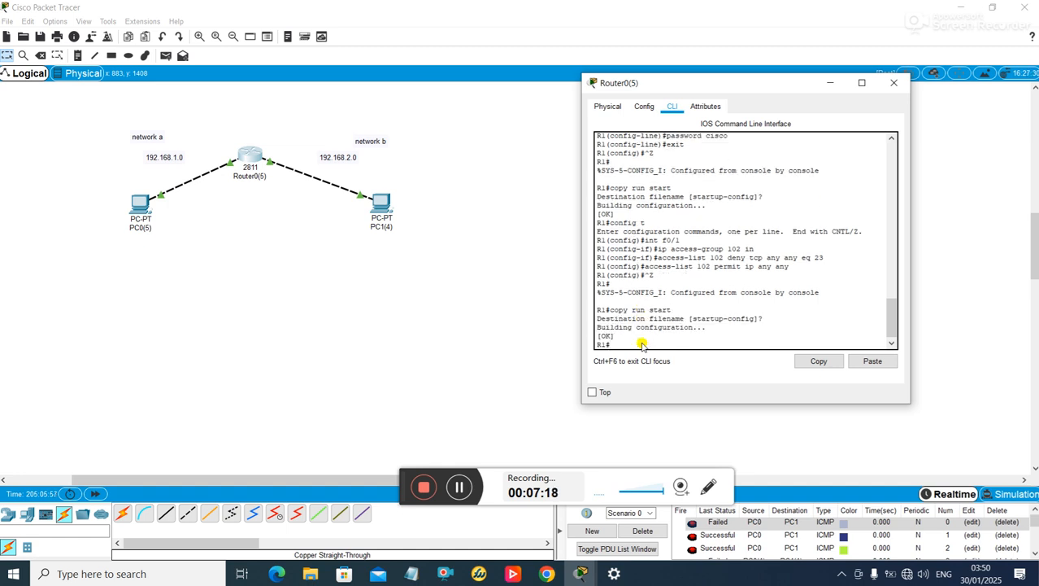
left_click(894, 82)
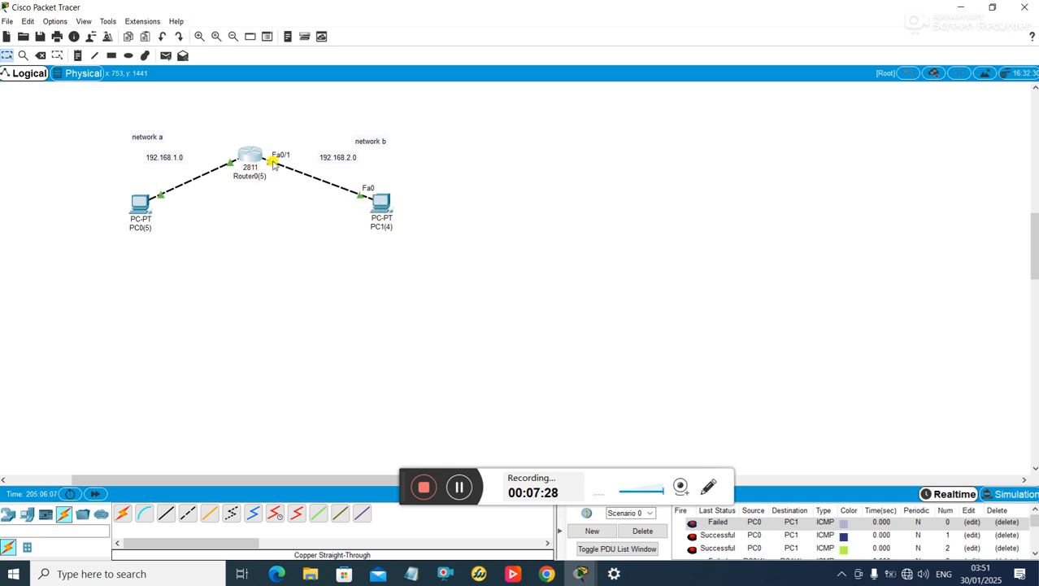
- From PC0's Telnet/SSH client, connect to R1 using Telnet
left_click(141, 208)
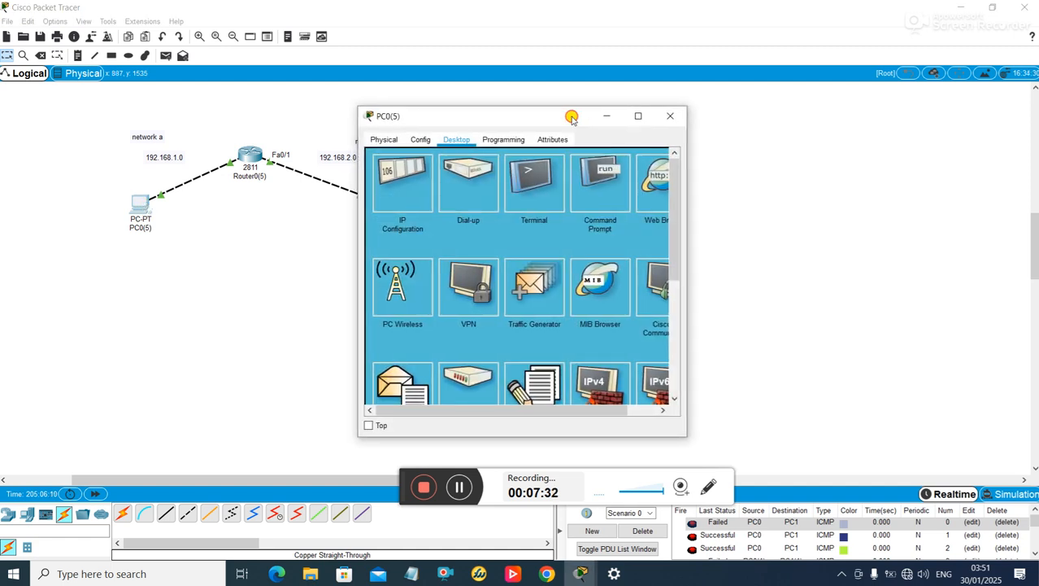
left_click_drag(572, 117, 713, 135)
scroll(715, 325, "down", 2)
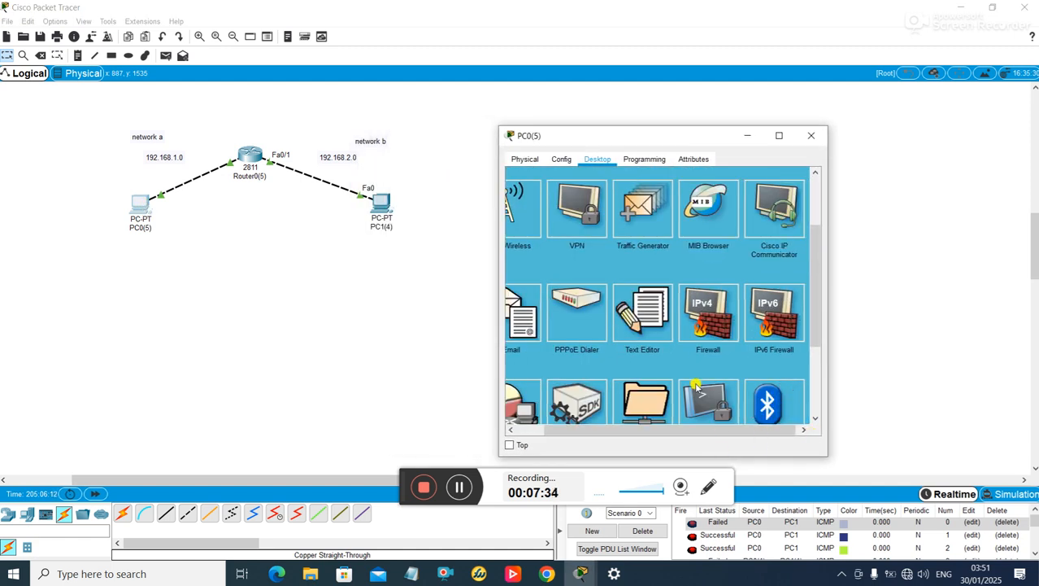
scroll(696, 387, "down", 2)
left_click(704, 275)
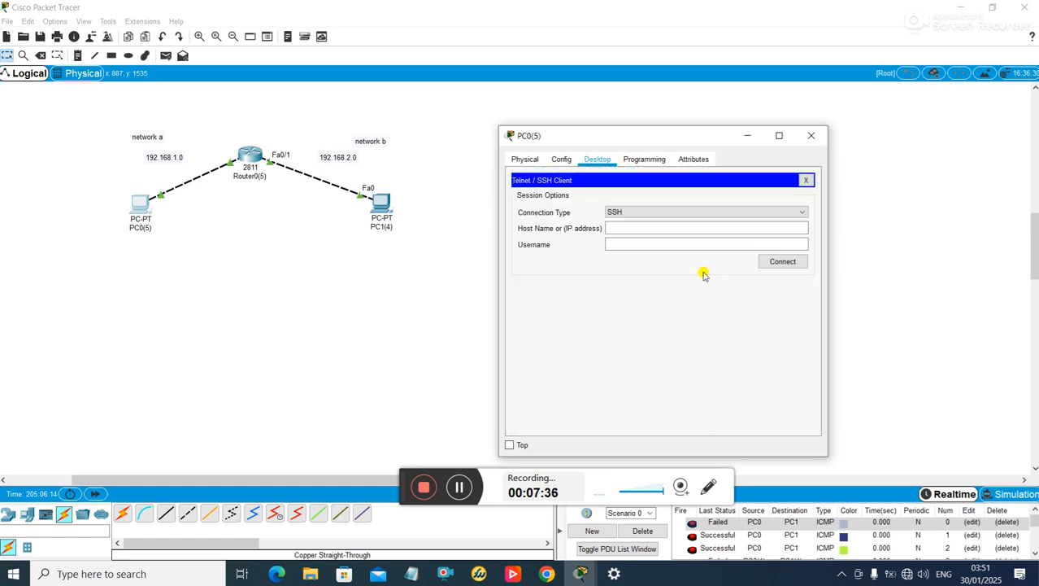
left_click(647, 213)
left_click(643, 226)
left_click(639, 228)
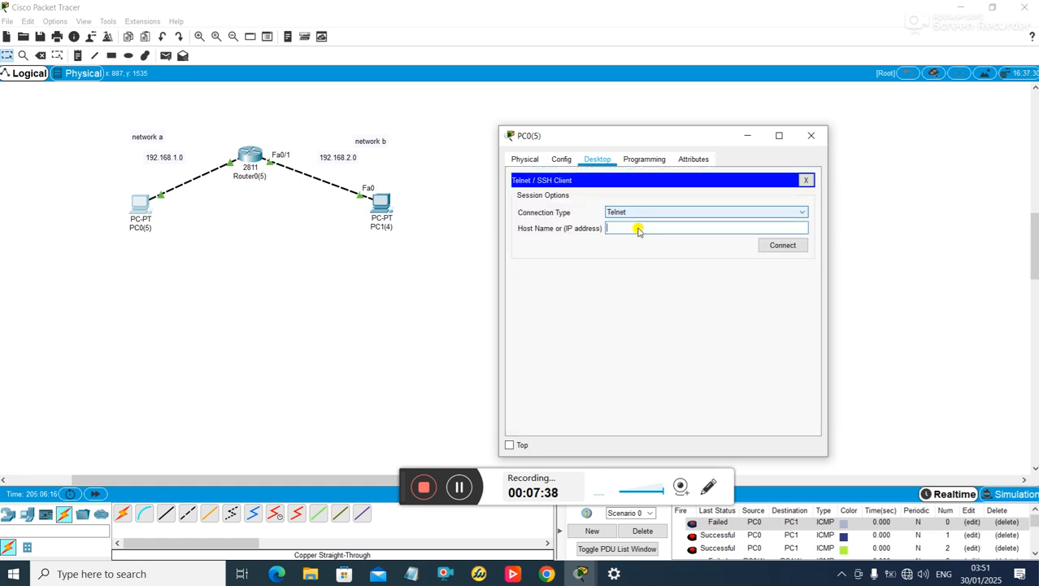
type("192.16")
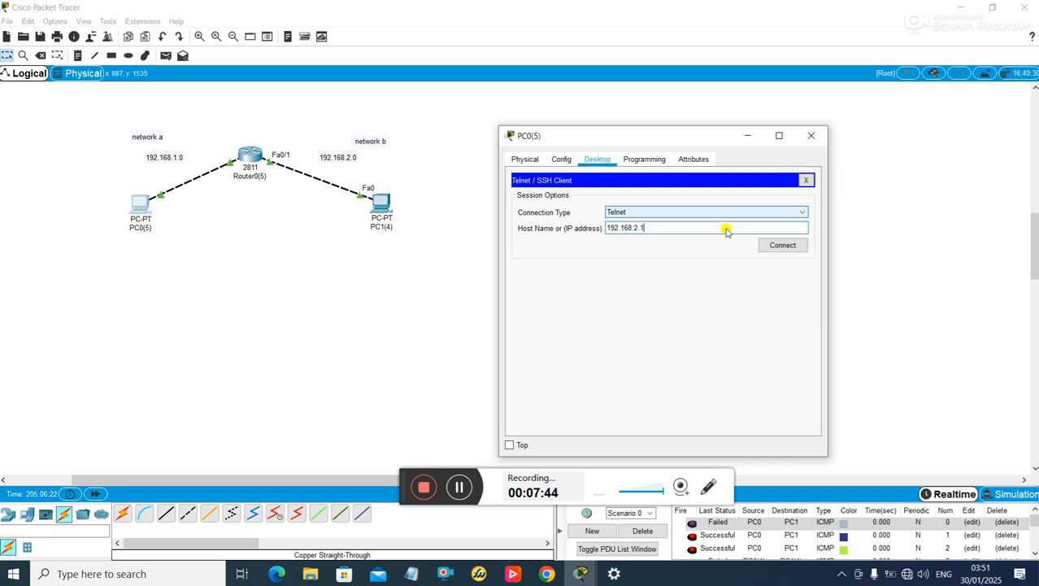
type("8.2.1")
left_click(778, 246)
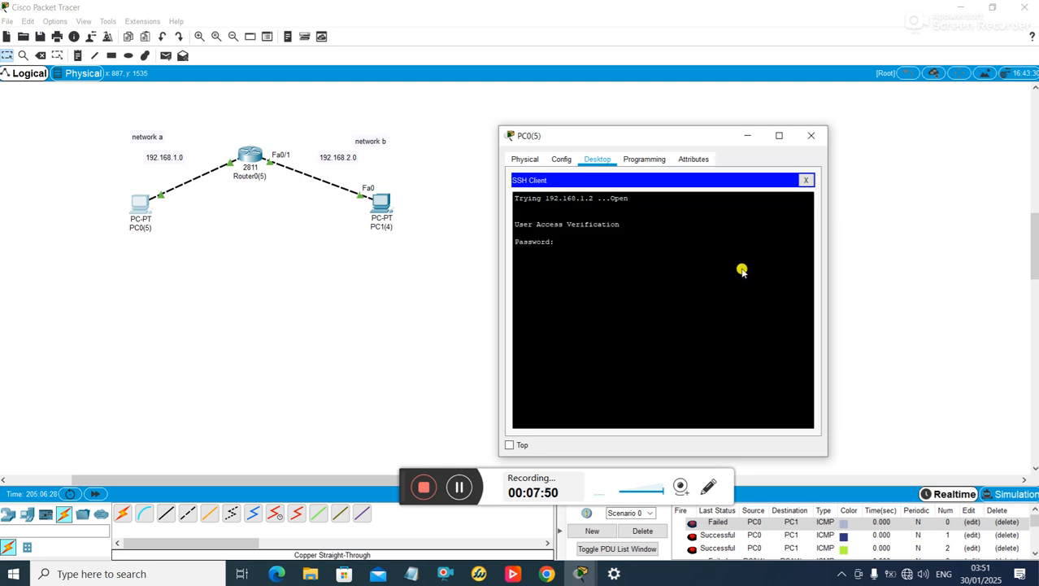
- Keep the session open and reach privileged mode with en and the enable password
left_click(806, 180)
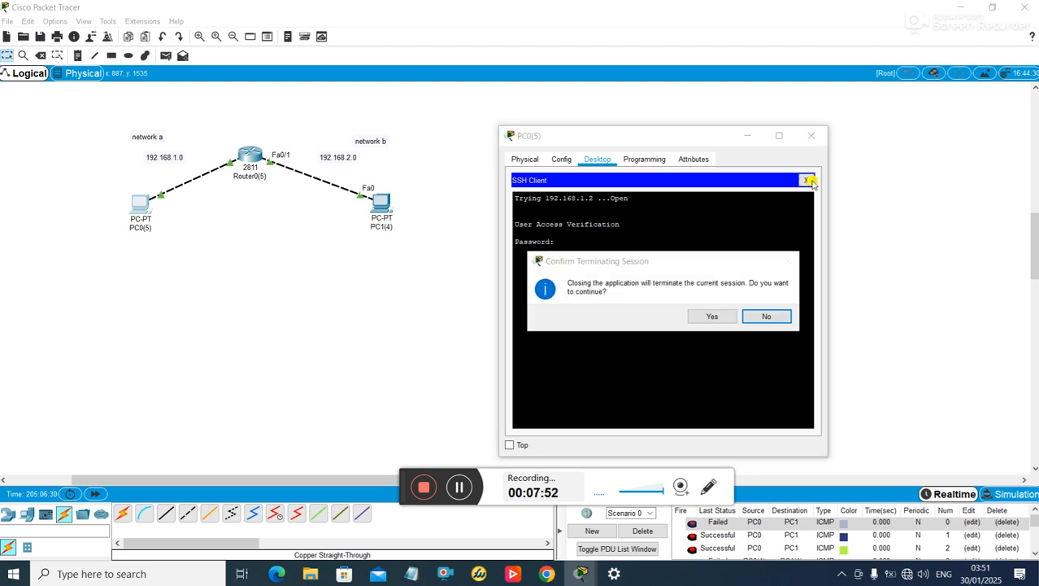
left_click(769, 316)
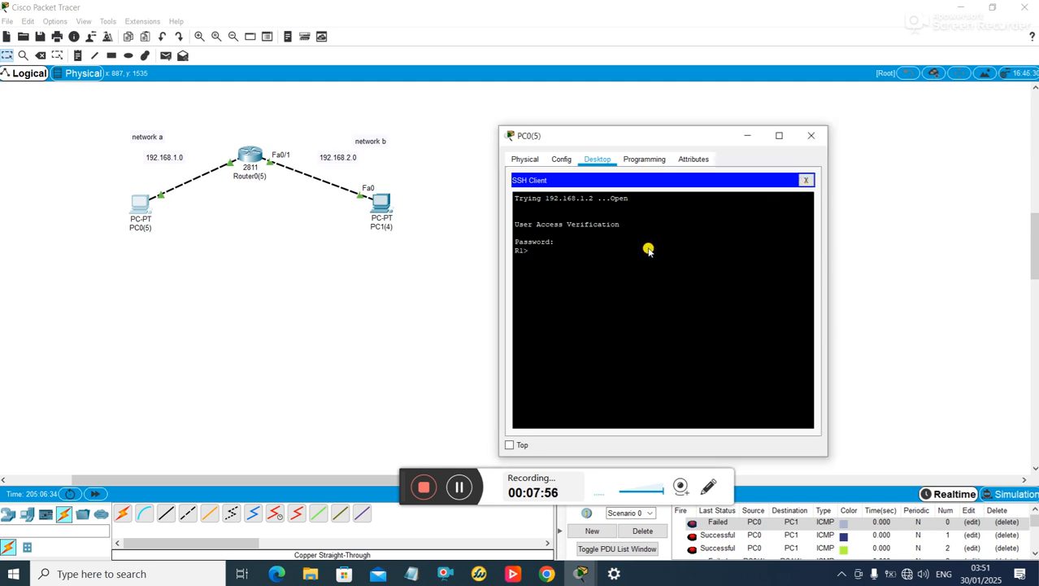
type("en")
key("Return")
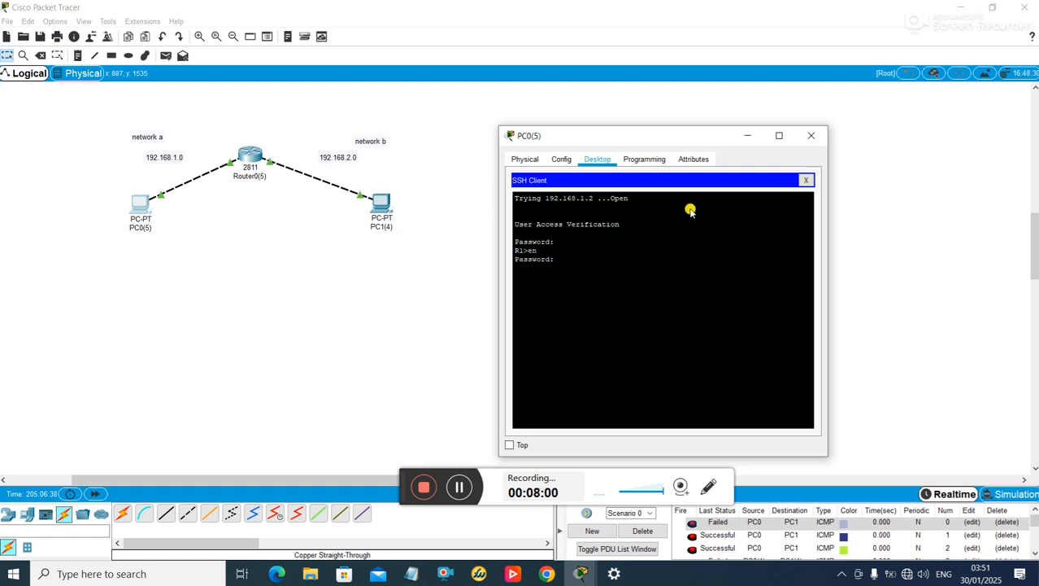
key("Return")
- End PC0's Telnet session to R1
left_click(806, 180)
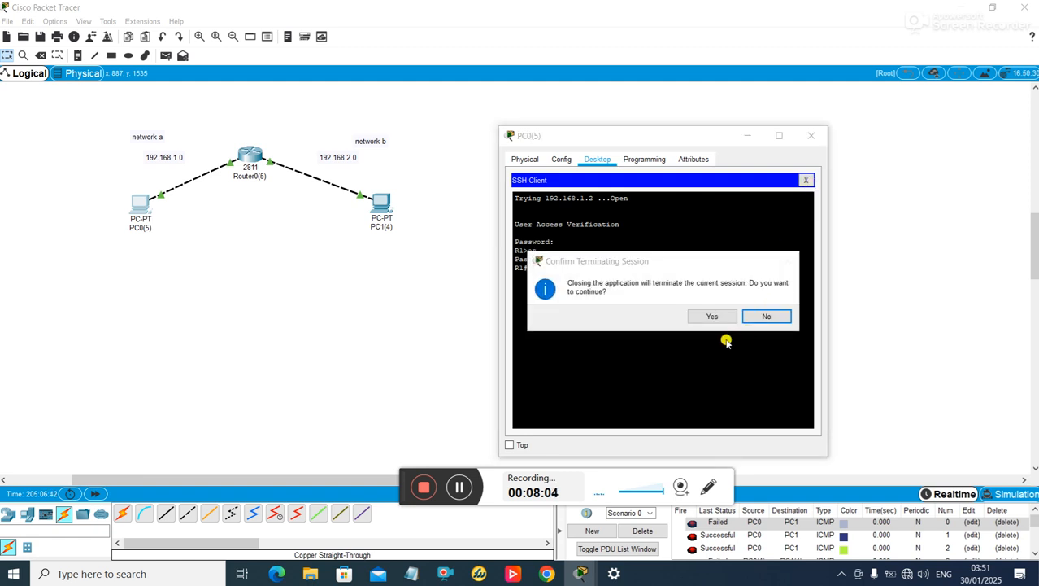
left_click(711, 315)
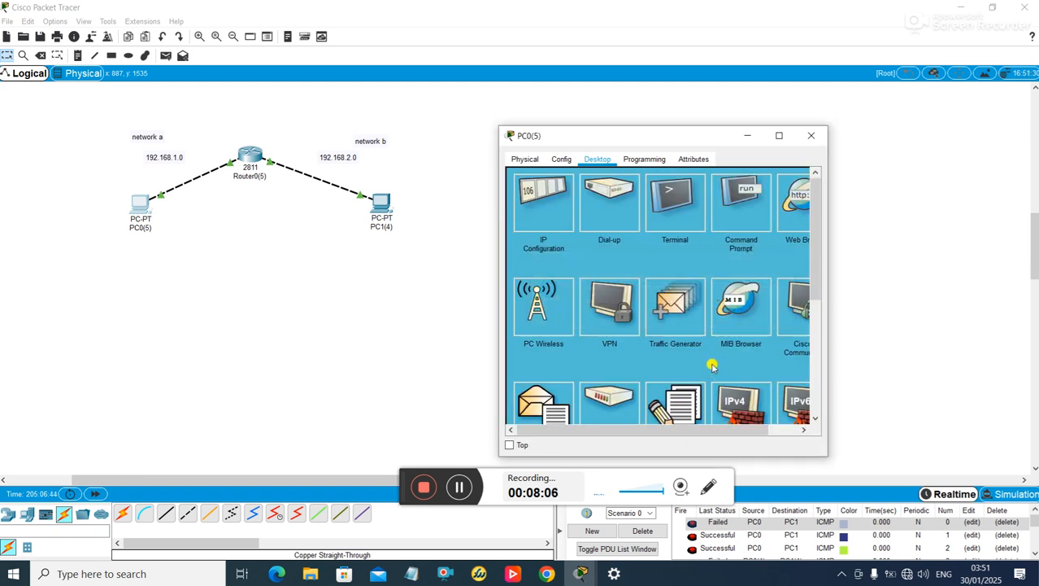
scroll(711, 366, "down", 5)
- Telnet from PC0 to R1 at 192.168.2.2
left_click(741, 281)
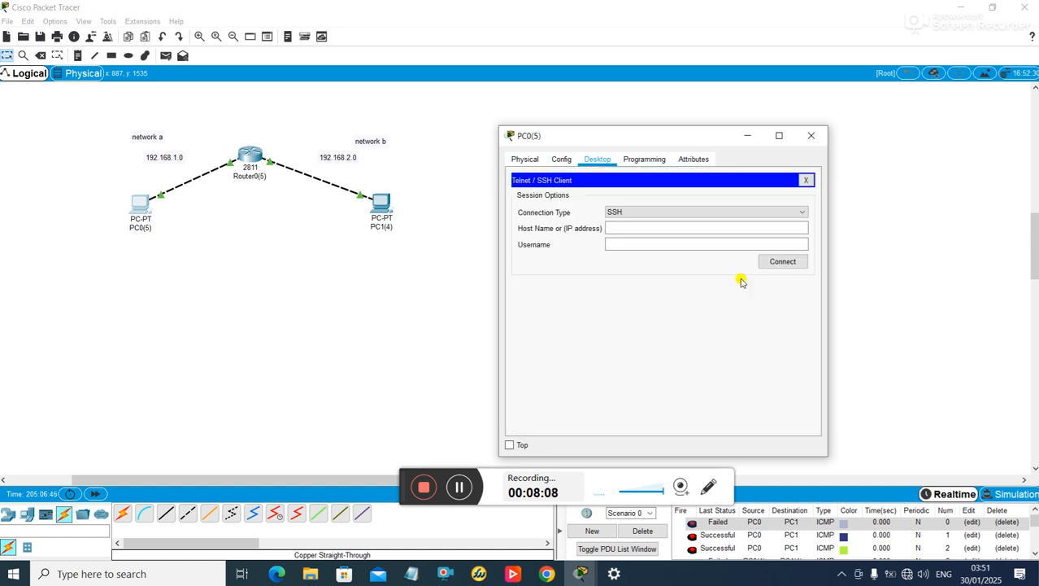
left_click(680, 211)
left_click(668, 230)
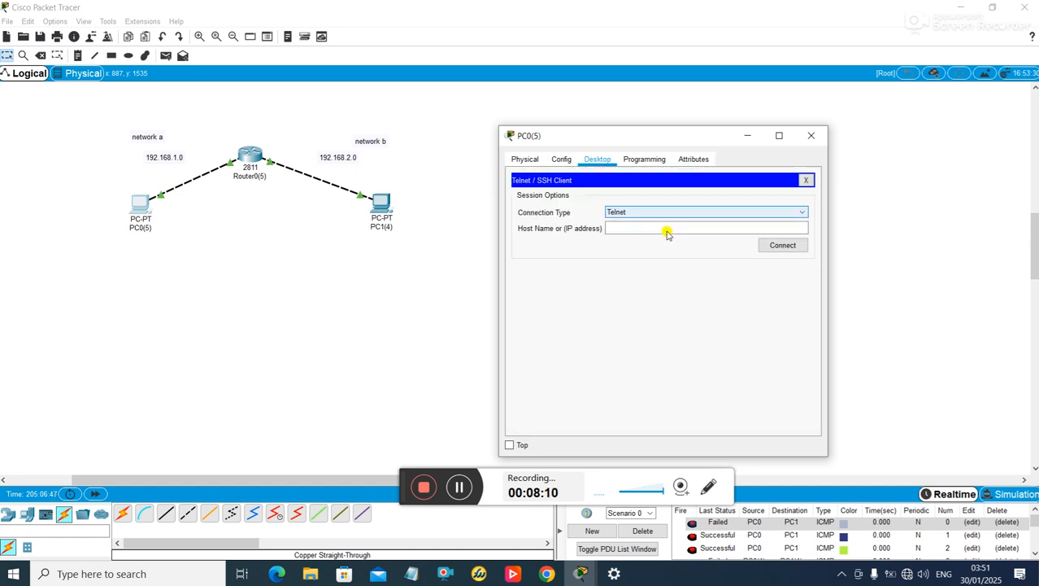
left_click(653, 230)
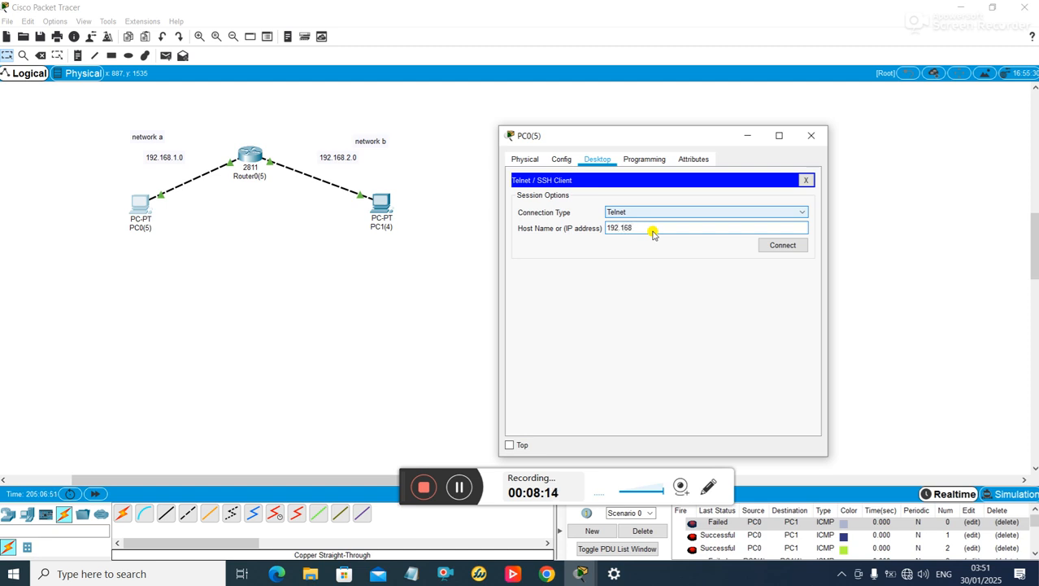
type("192.168.2.2")
left_click(783, 245)
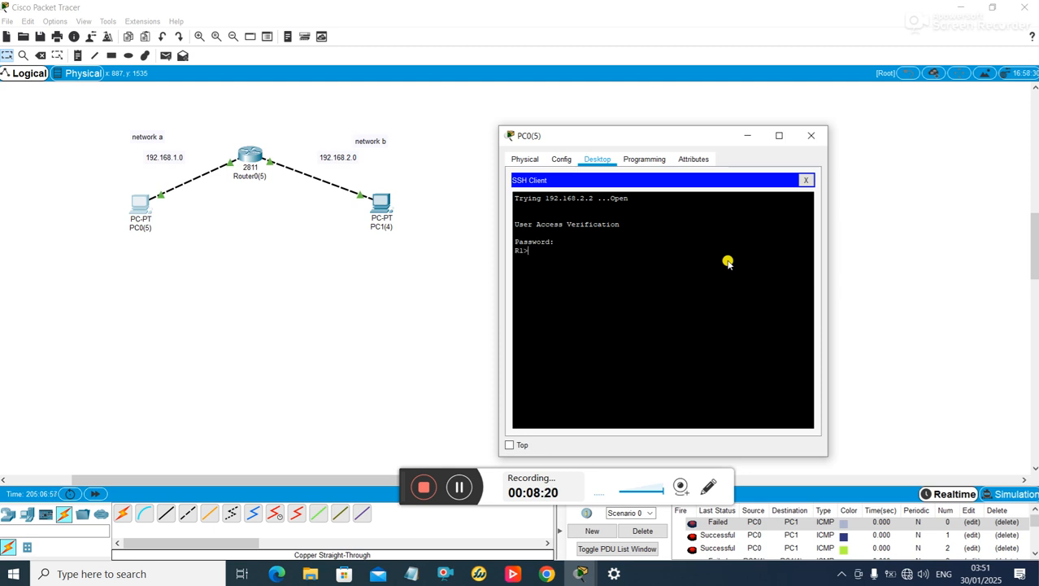
- Enter privileged mode with en, then end the session and close PC0's window
type("en")
key("Return")
key("Return")
left_click(806, 180)
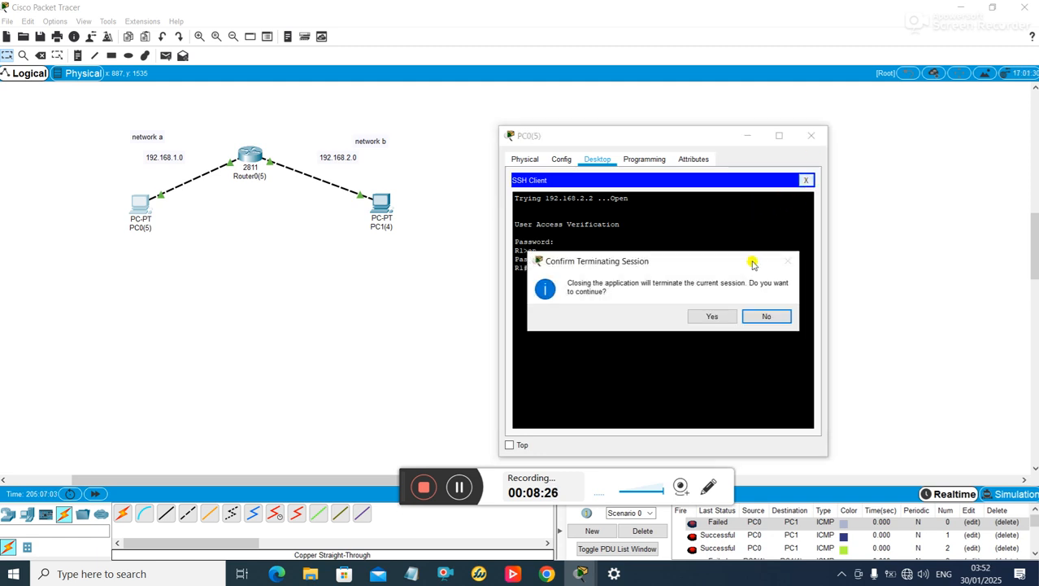
left_click(712, 317)
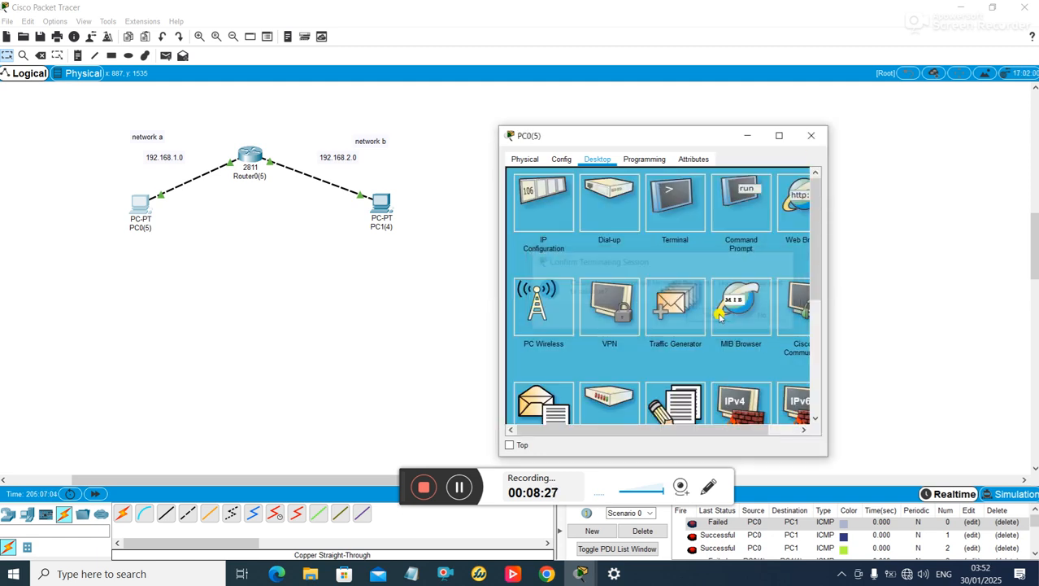
left_click(813, 138)
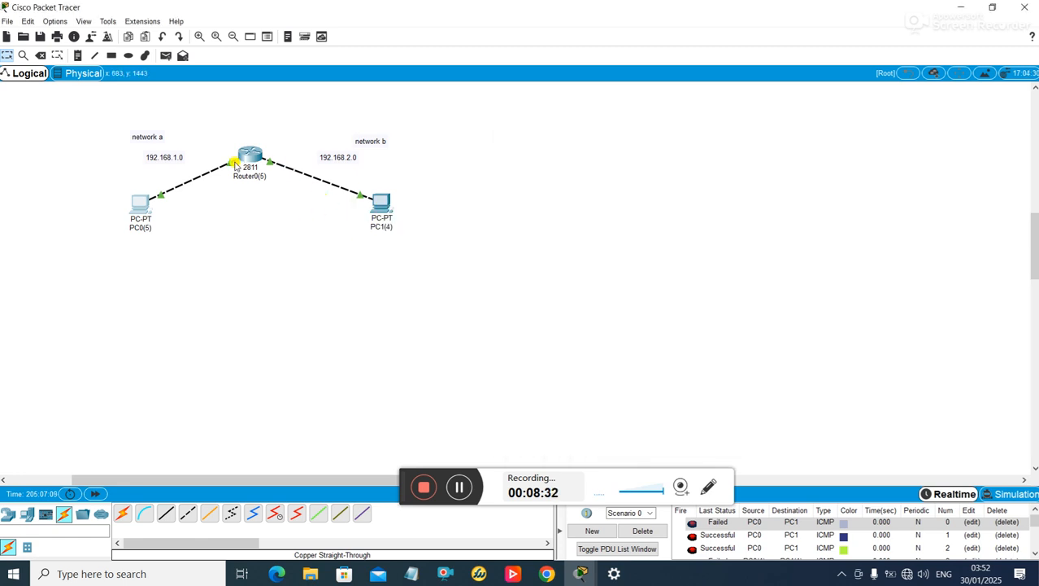
- Attempt Telnet from PC1 to R1 at 192.168.2.2 and close the blank, unresponsive session
left_click(382, 201)
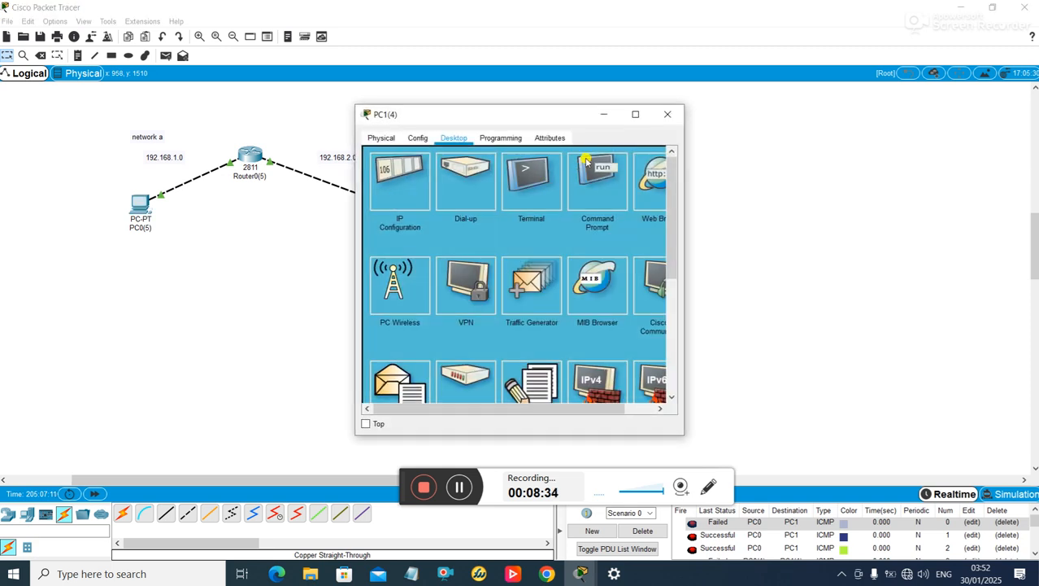
scroll(667, 224, "down", 5)
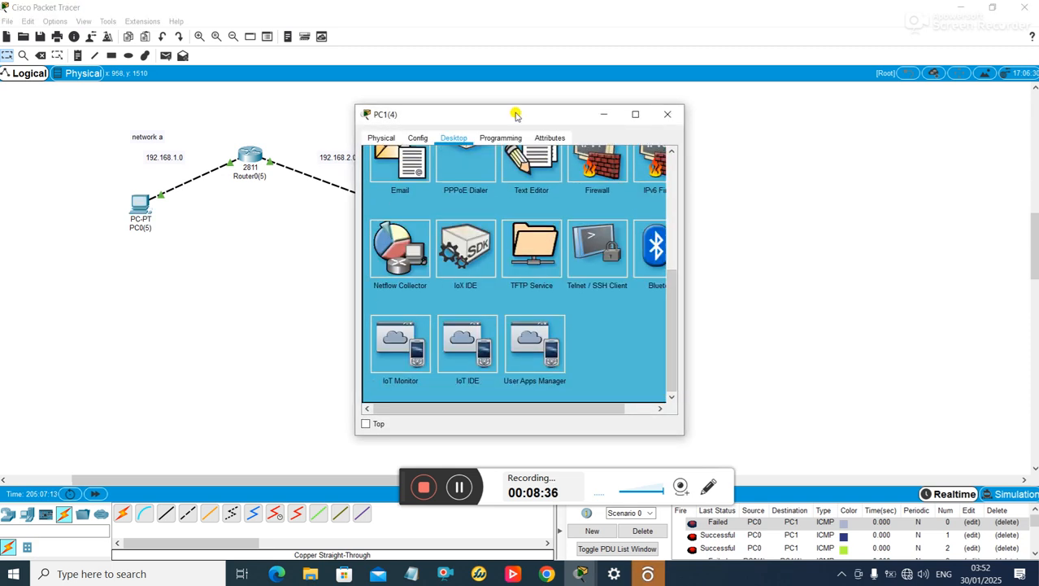
left_click_drag(515, 111, 699, 113)
left_click(778, 254)
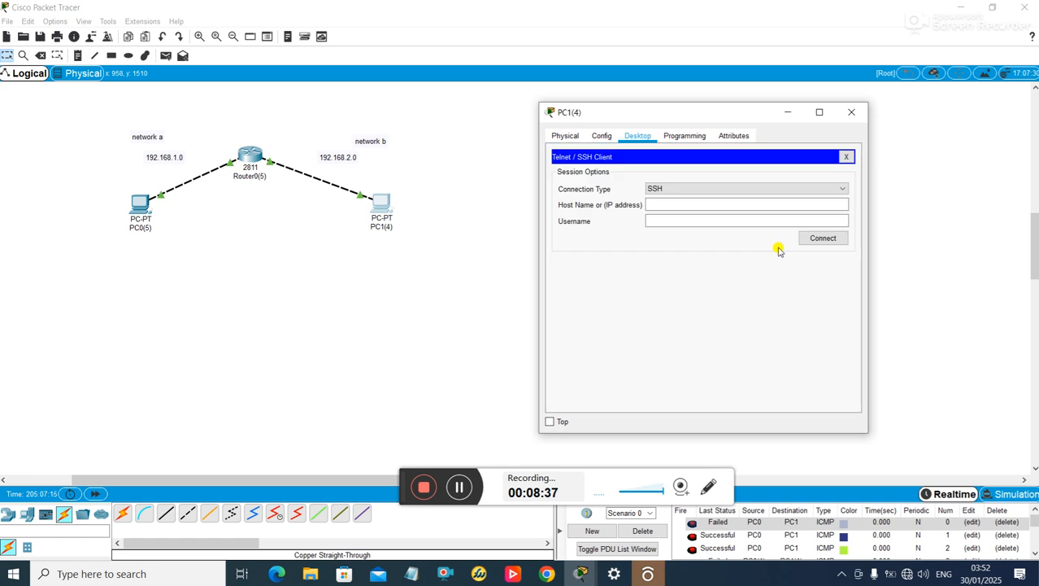
left_click(726, 189)
left_click(716, 204)
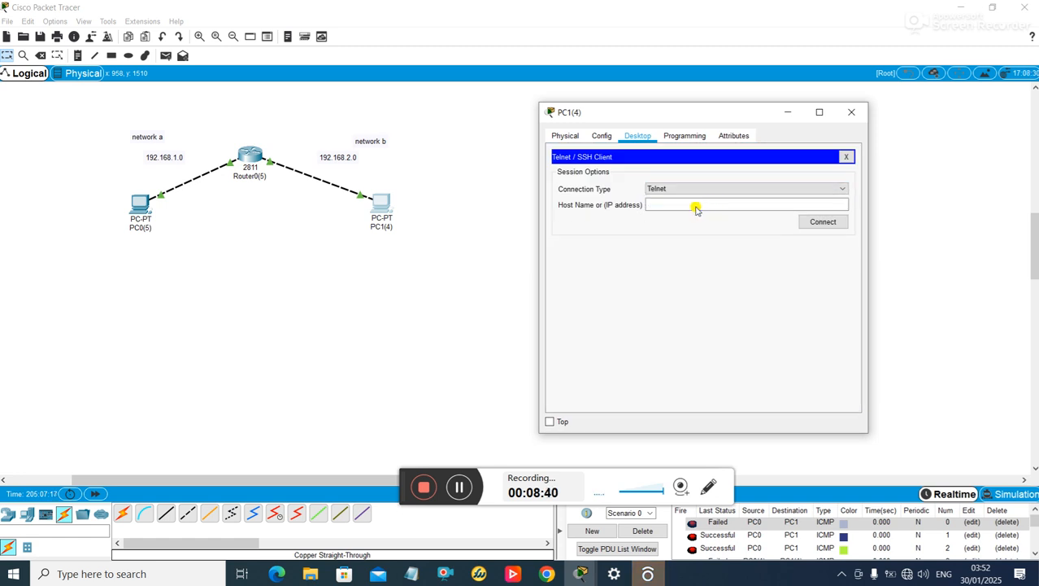
left_click(697, 208)
type("192")
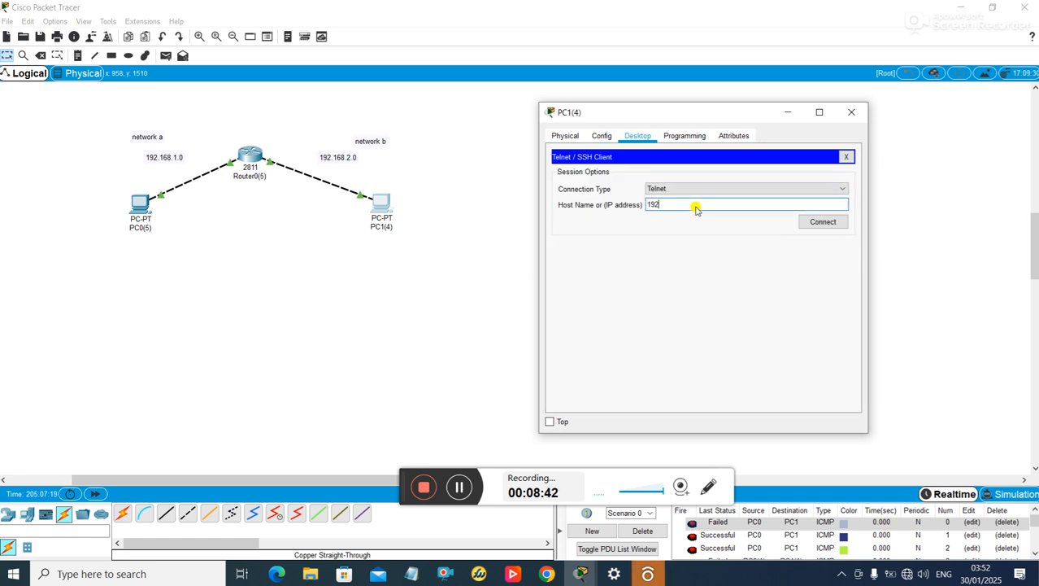
type(".168.2.2")
left_click(829, 222)
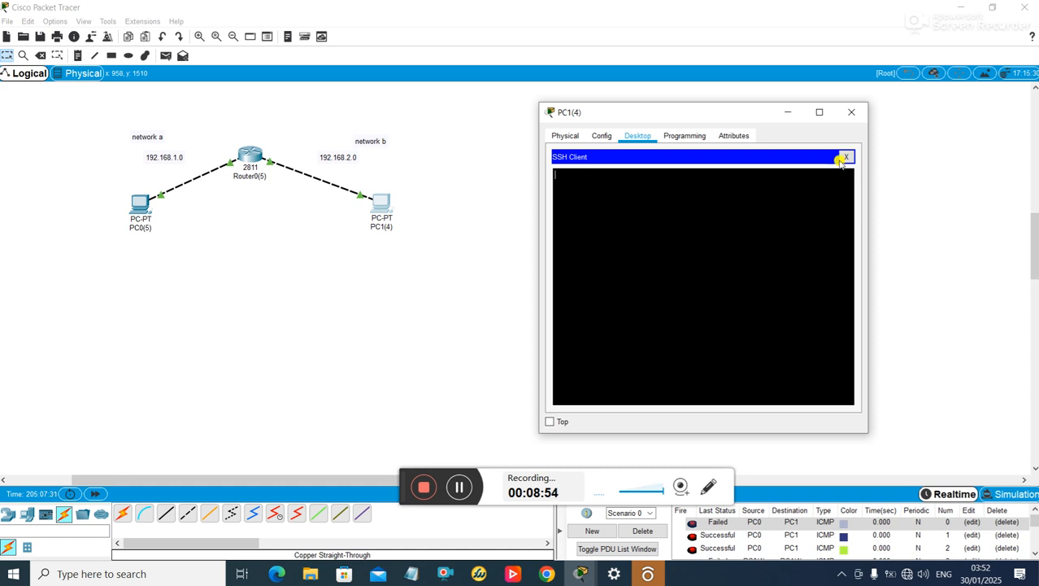
left_click(845, 157)
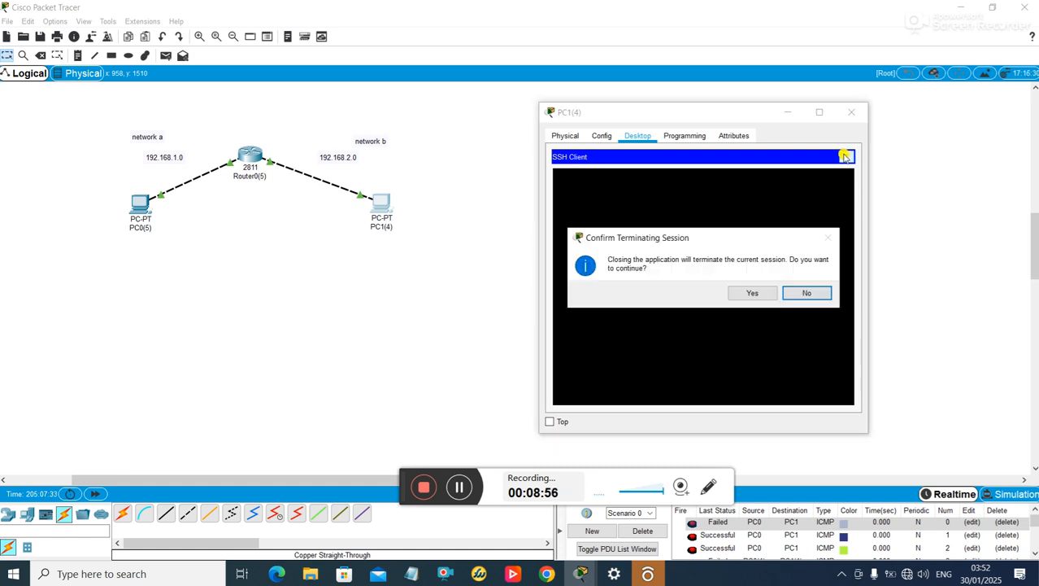
left_click(752, 293)
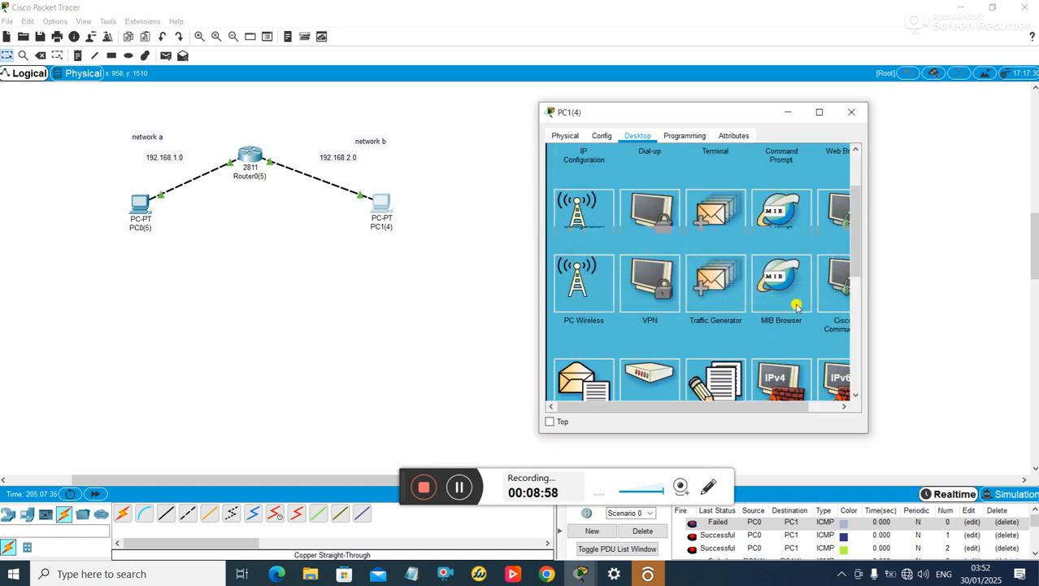
- Retry Telnet from PC1 to R1's 192.168.1 address, then close the hung session and PC1's window
scroll(797, 305, "down", 5)
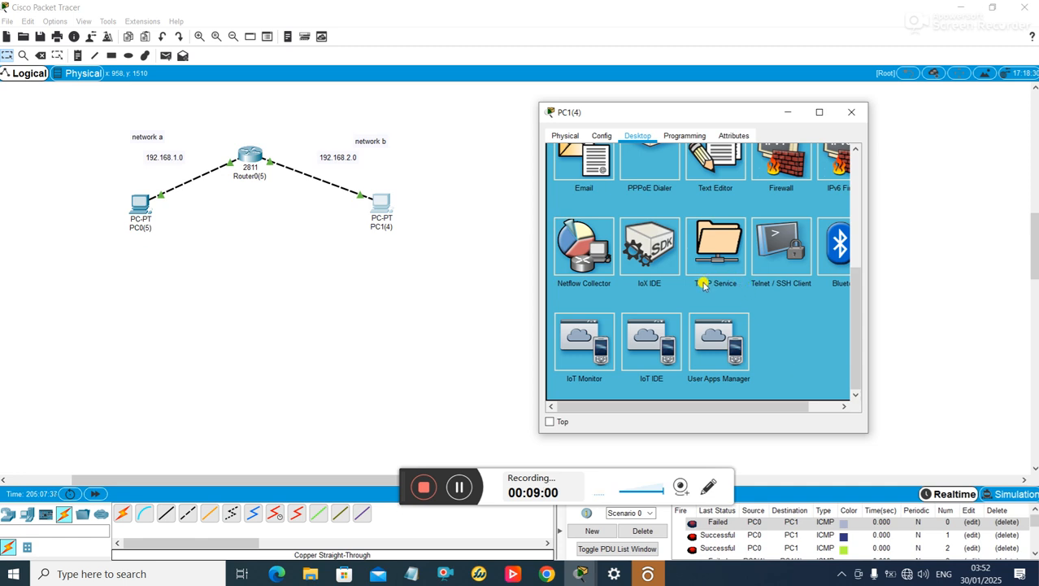
left_click(773, 264)
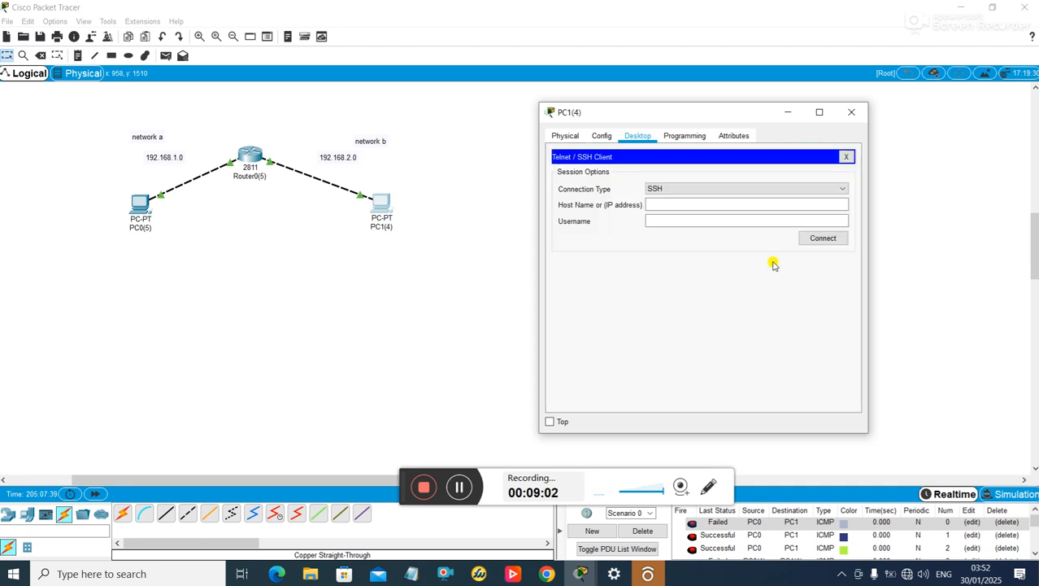
left_click(705, 188)
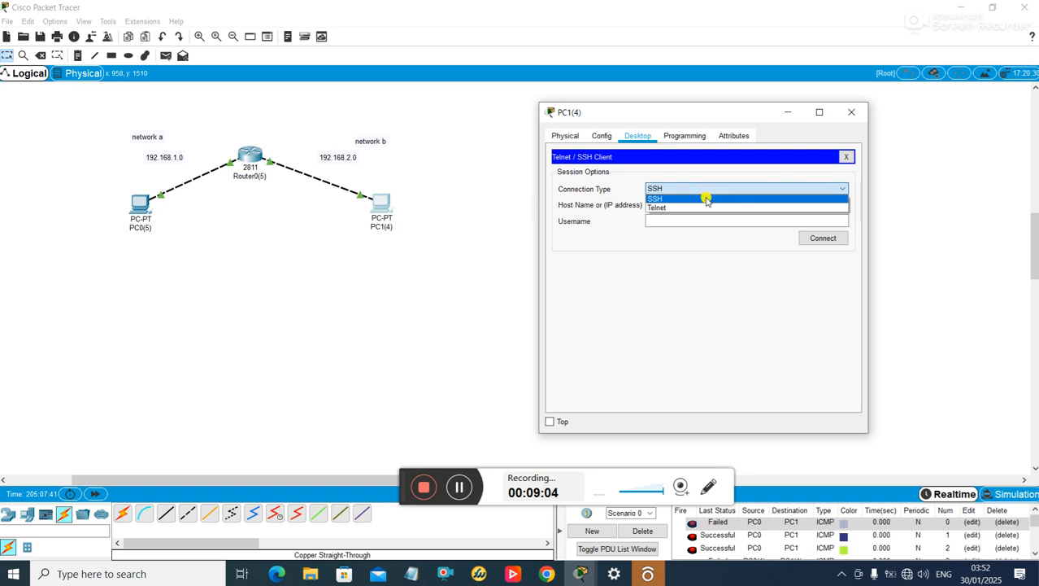
left_click(705, 205)
left_click(703, 207)
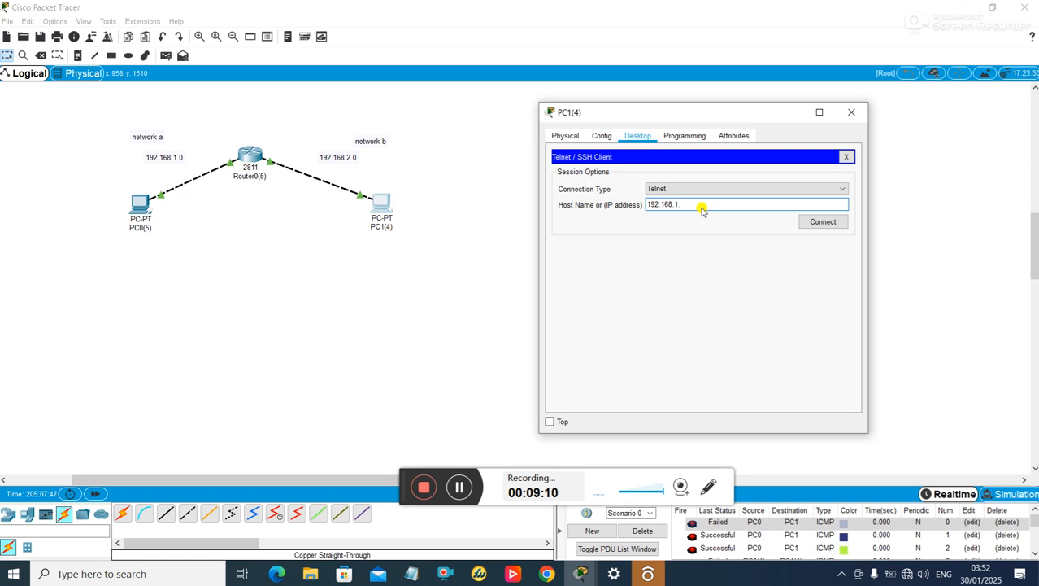
left_click(817, 223)
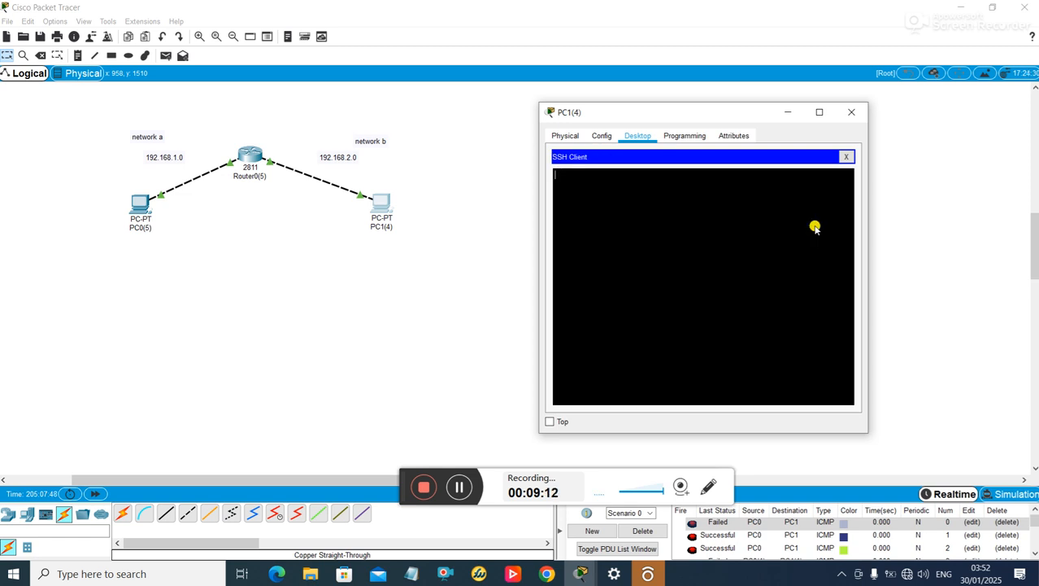
left_click(847, 157)
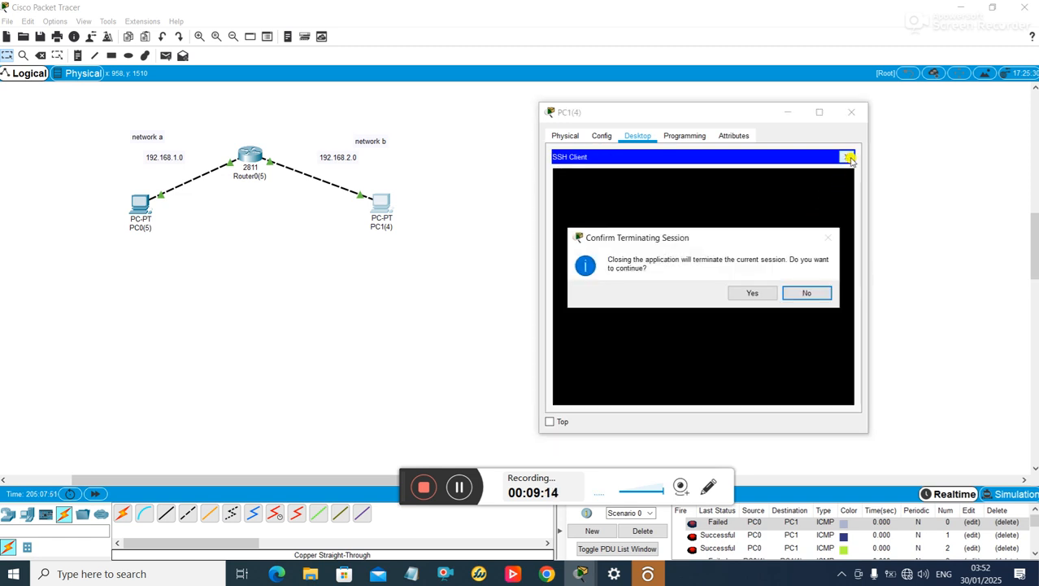
left_click(764, 294)
left_click(852, 111)
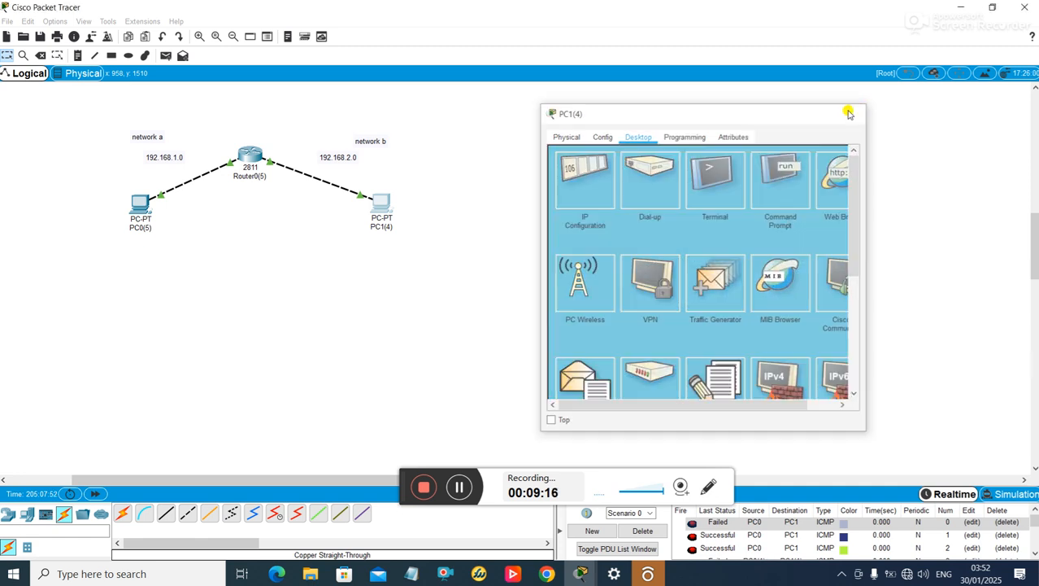